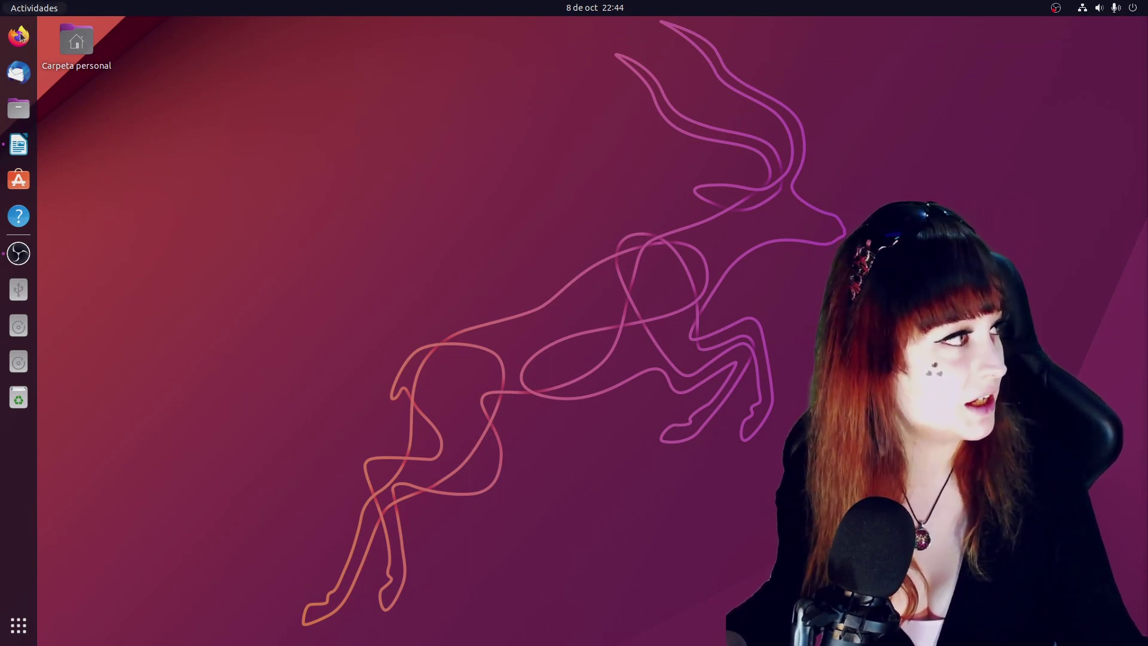
# Open the file manager, reposition and slightly widen its window to view the home folder, and close it.
pyautogui.click(18, 108)
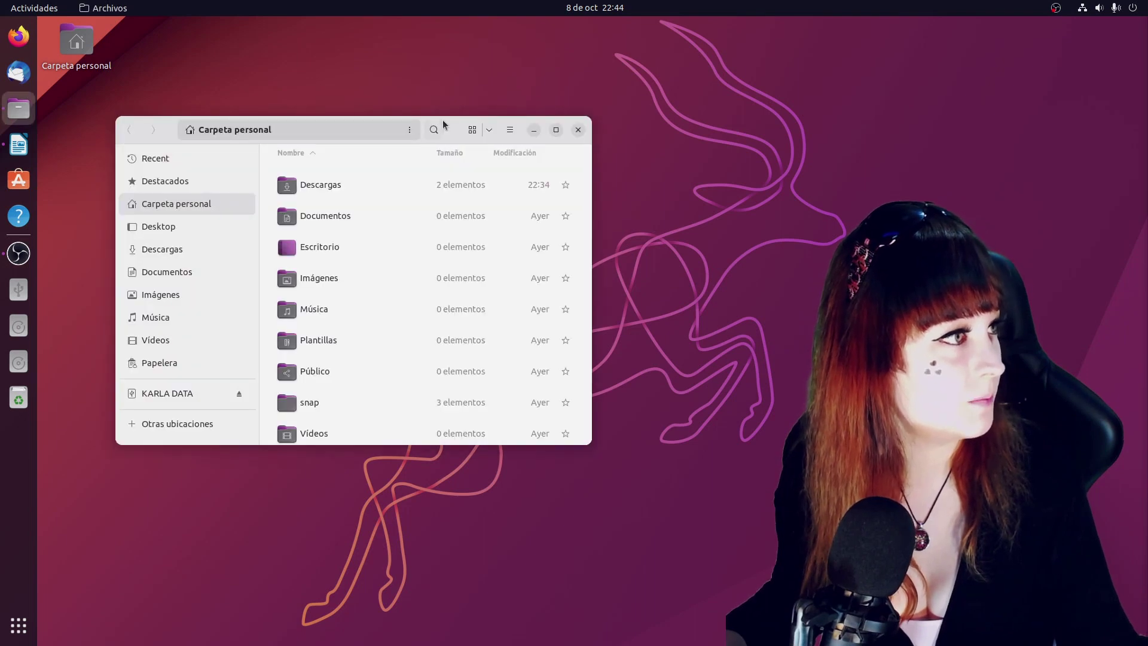
pyautogui.moveTo(460, 134); pyautogui.dragTo(464, 98)
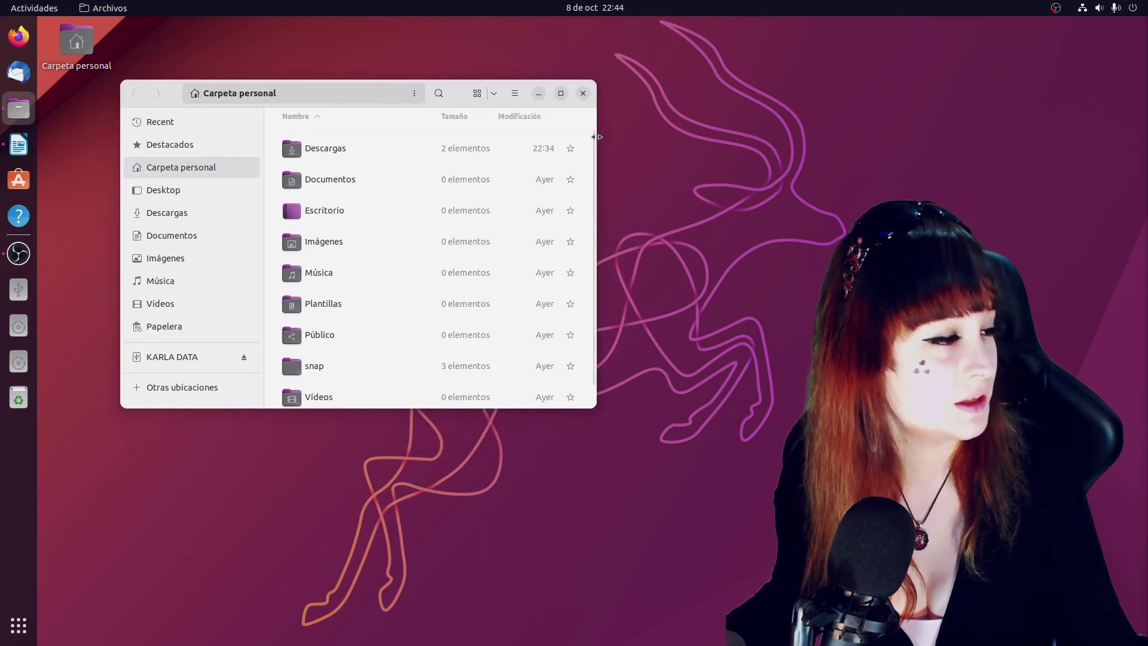
pyautogui.moveTo(596, 137); pyautogui.dragTo(610, 137)
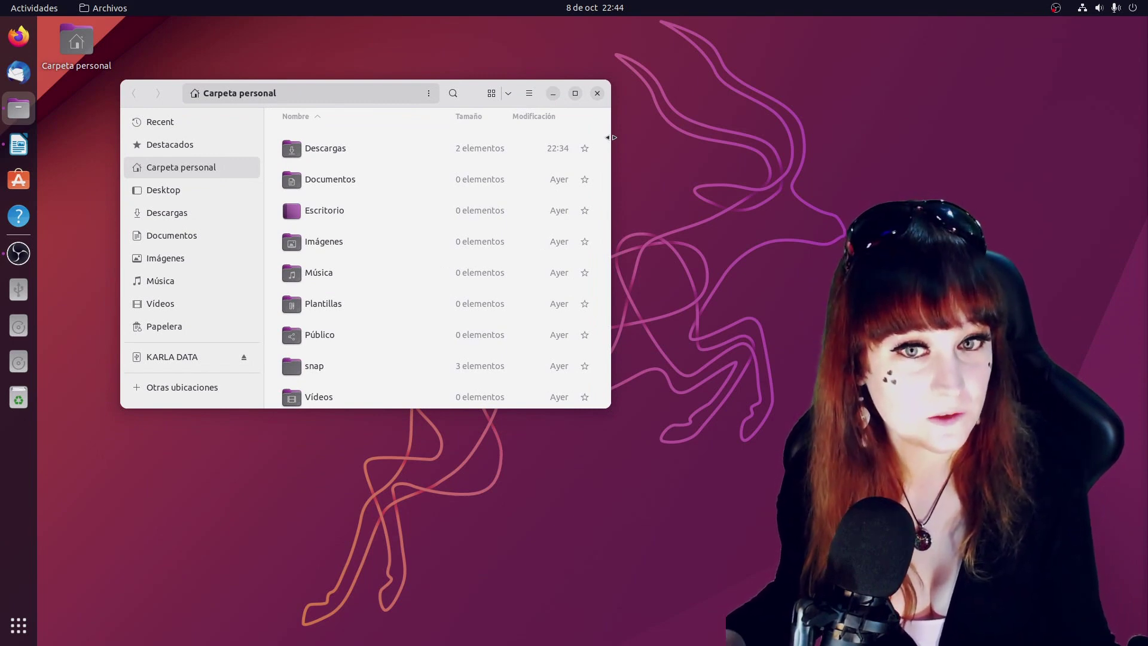
pyautogui.scroll(-1, 555, 148)
pyautogui.moveTo(613, 141)
pyautogui.mouseDown()
pyautogui.moveTo(413, 135)
pyautogui.moveTo(608, 140)
pyautogui.mouseUp()
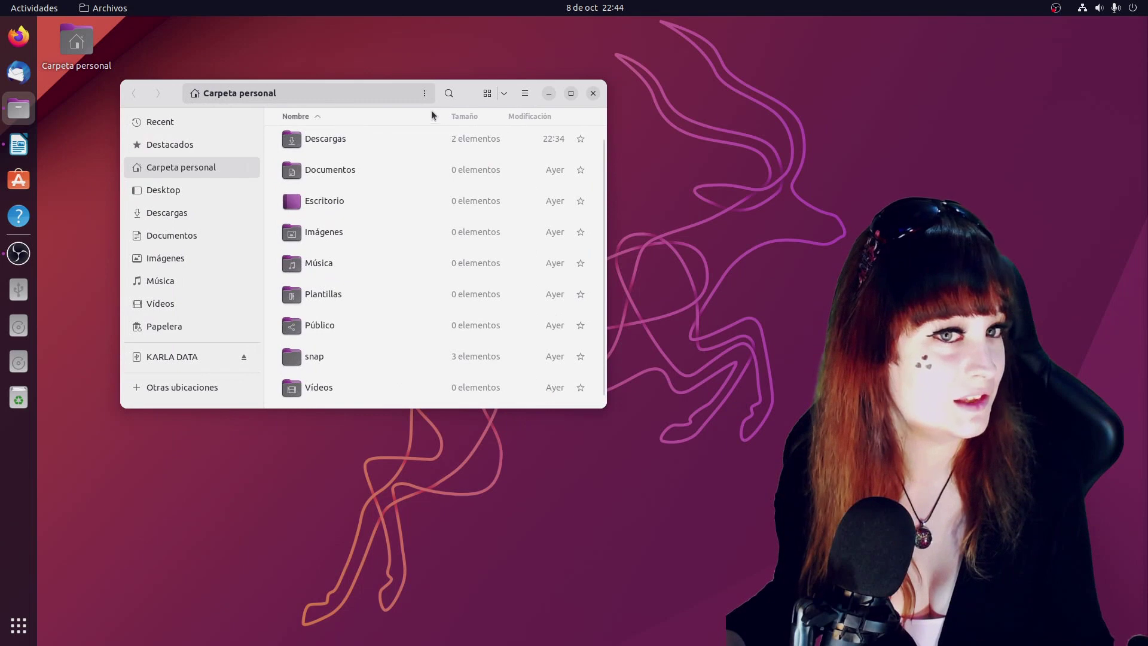
pyautogui.click(594, 93)
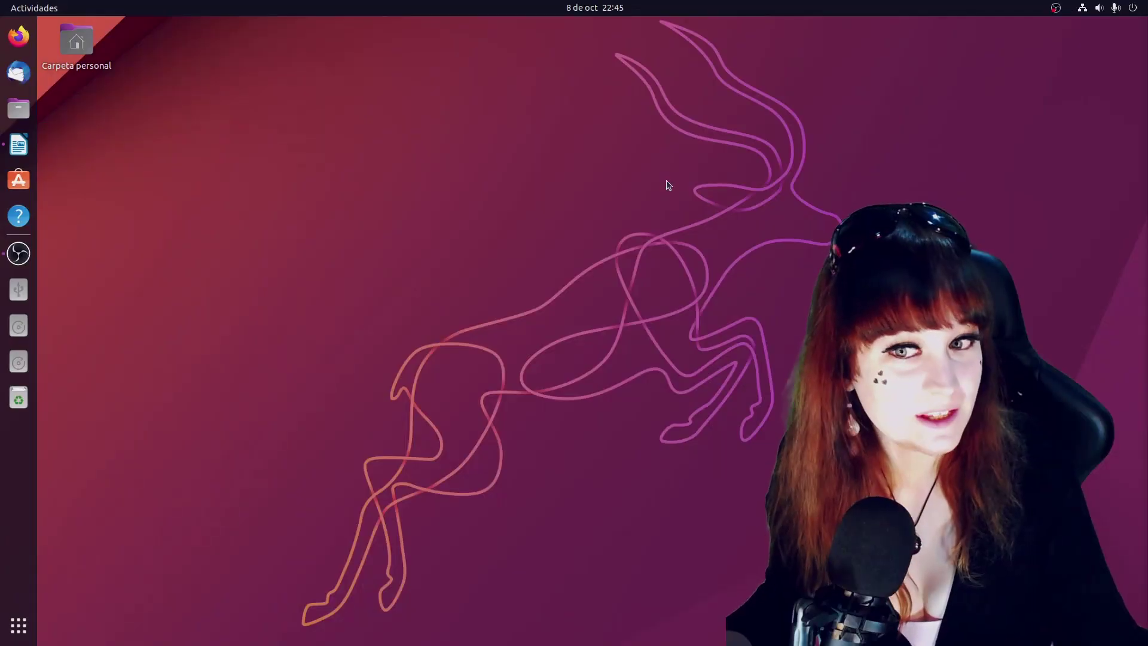
# Open the system settings, shrink the window away from full screen, and show the Apariencia section.
pyautogui.click(1099, 8)
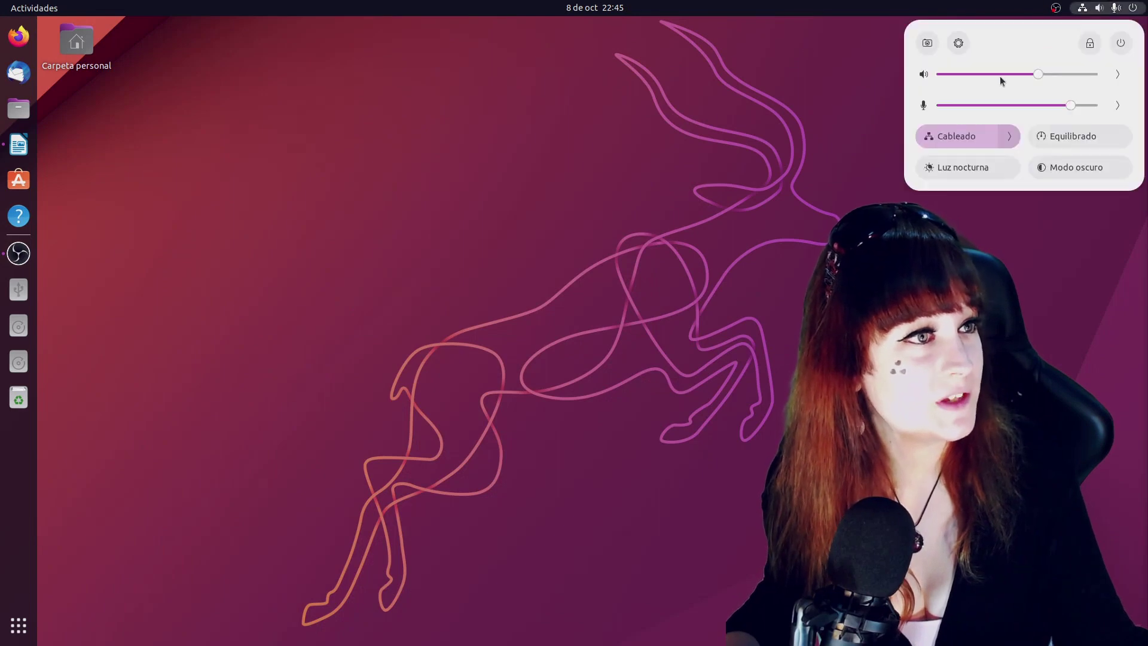
pyautogui.click(958, 43)
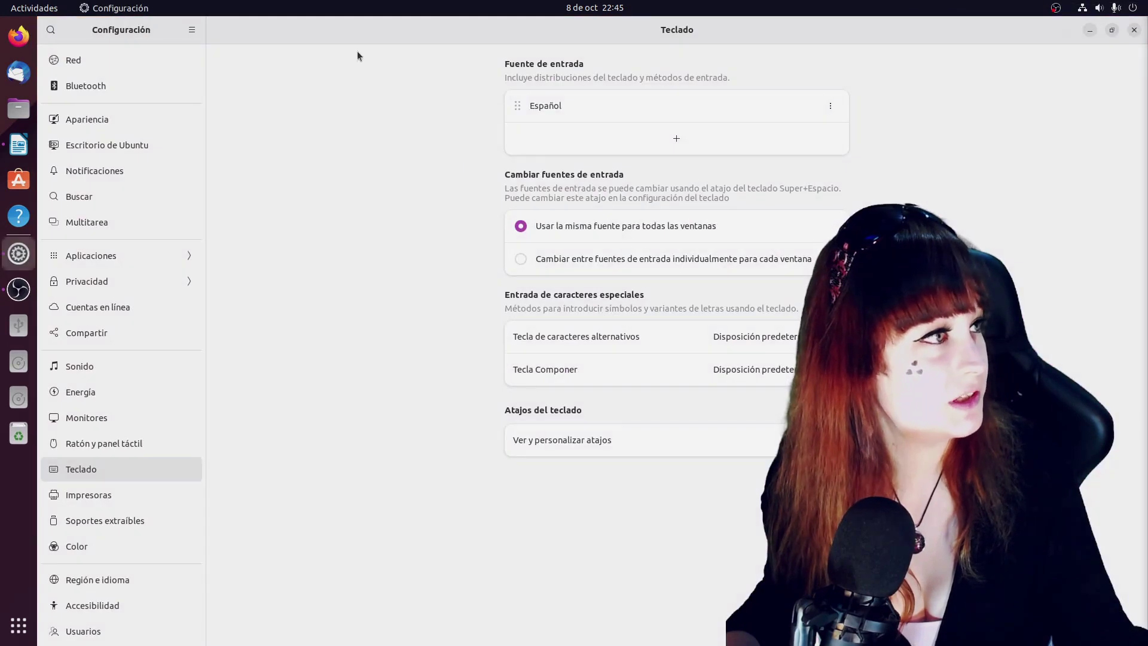
pyautogui.moveTo(329, 21); pyautogui.dragTo(290, 60)
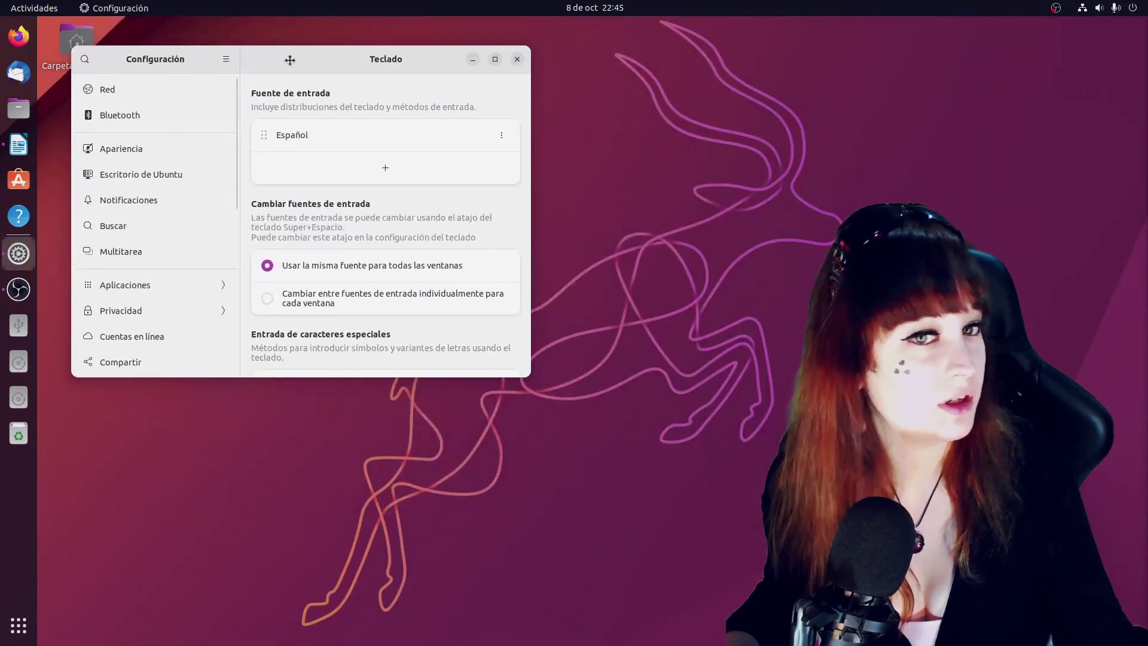
pyautogui.moveTo(532, 372); pyautogui.dragTo(682, 536)
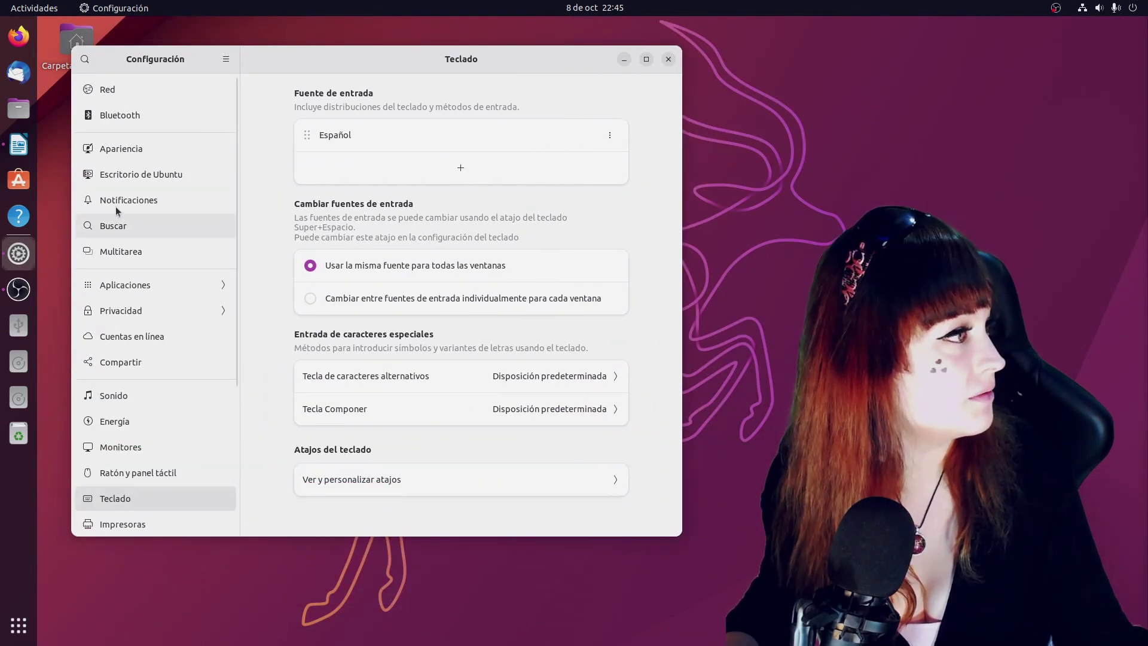
pyautogui.click(137, 149)
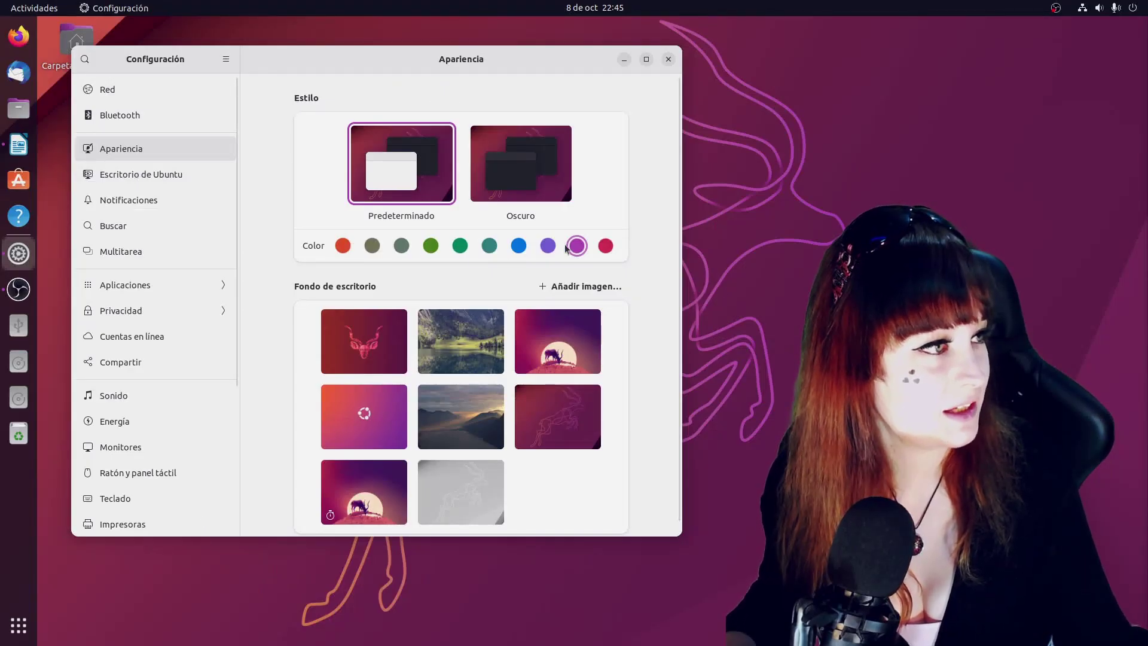
# Review the Apariencia and Escritorio de Ubuntu settings and close the Settings window.
pyautogui.click(142, 172)
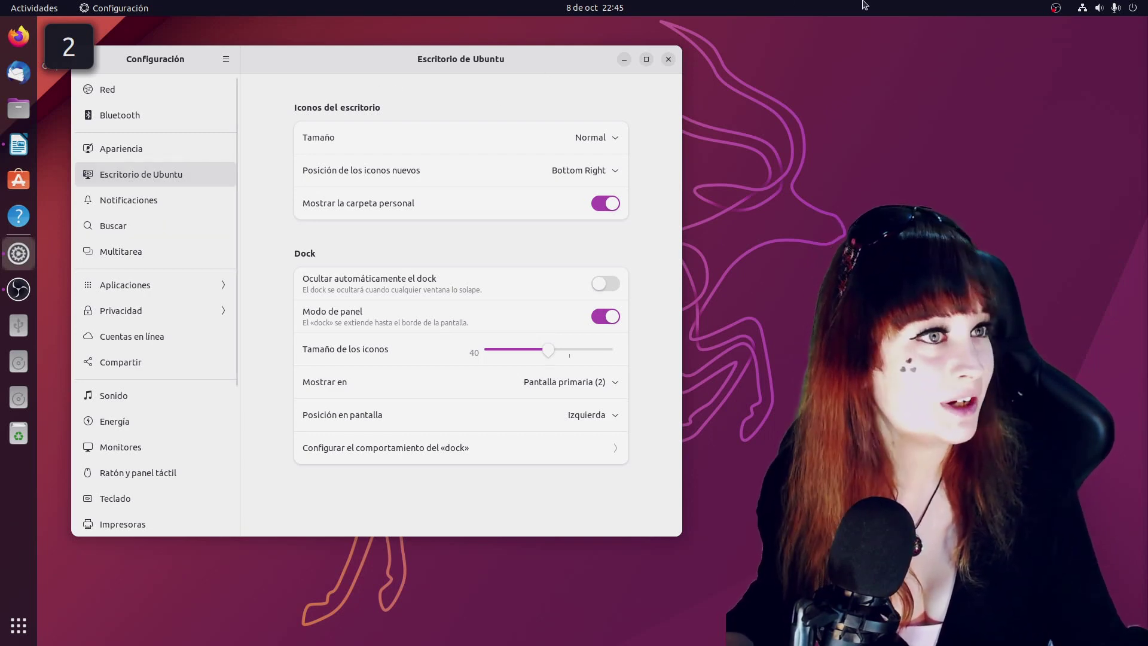
pyautogui.click(1139, 23)
pyautogui.click(1130, 13)
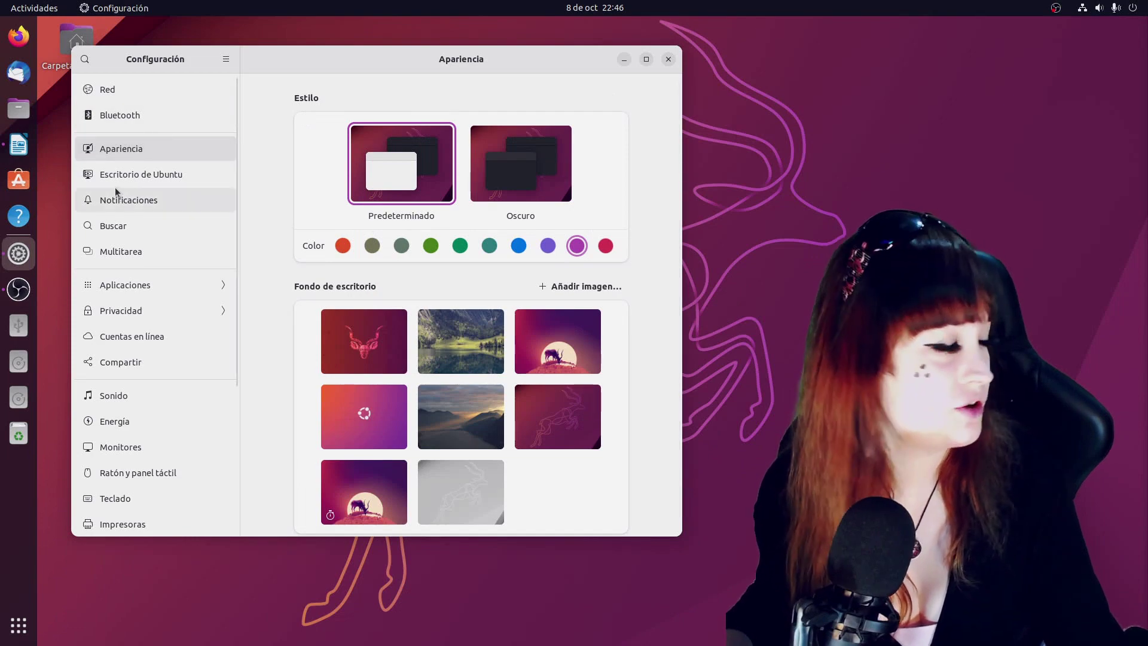
pyautogui.click(143, 182)
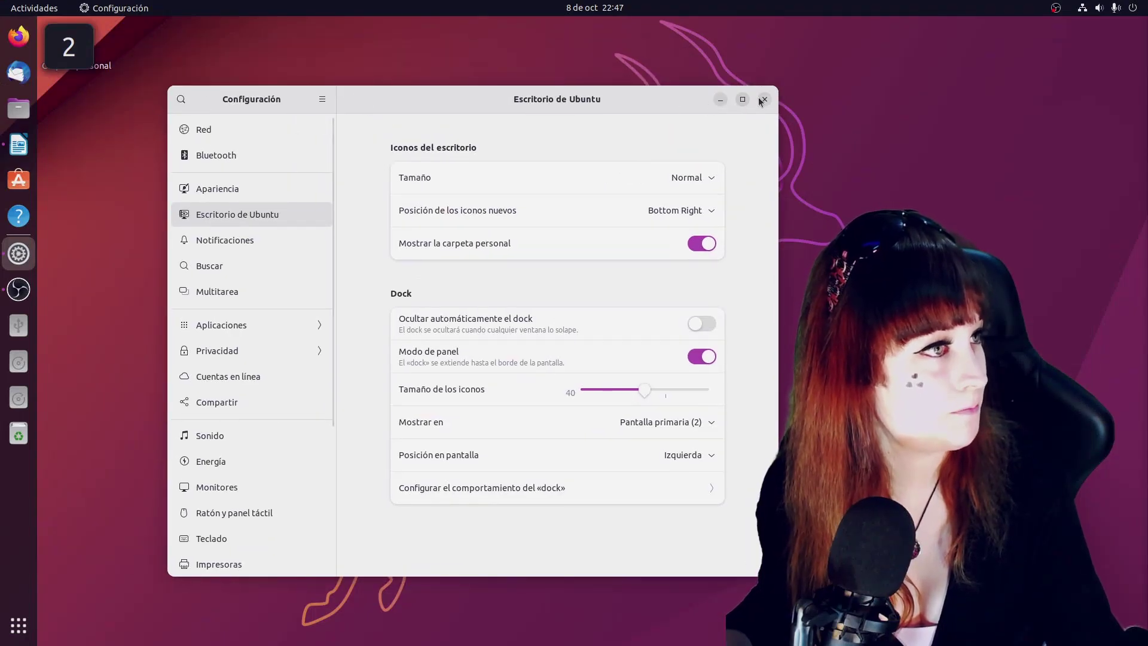
pyautogui.click(764, 100)
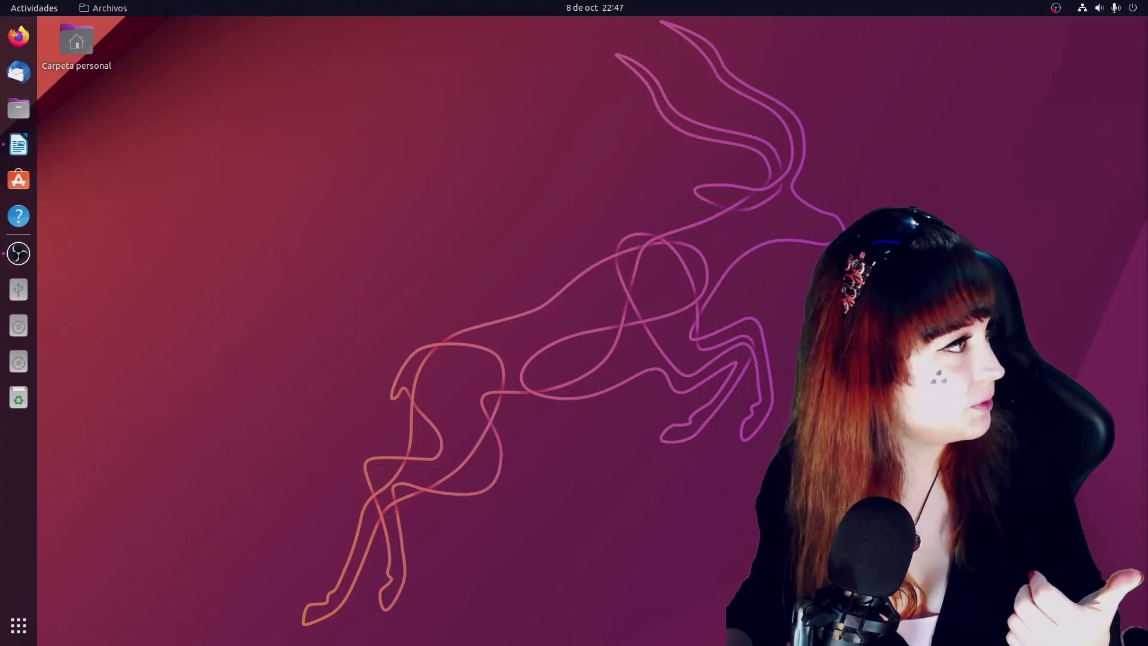
# Open three file manager windows on the home folder and arrange them so they overlap across the desktop.
pyautogui.press('super+e')
pyautogui.moveTo(463, 127); pyautogui.dragTo(463, 58)
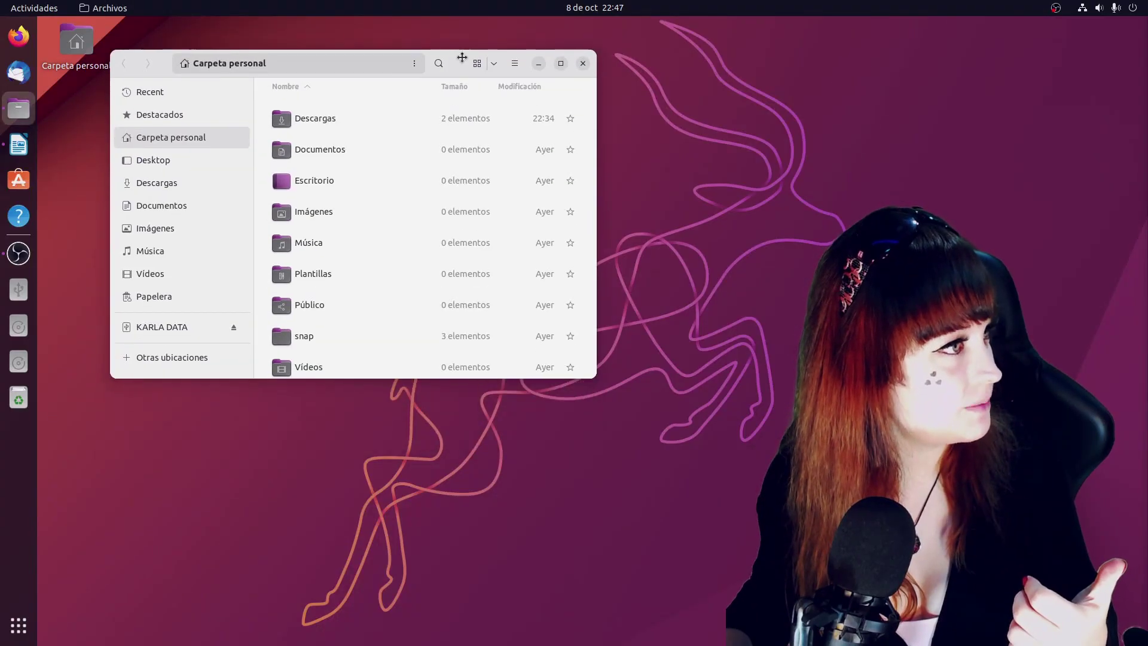
pyautogui.hotkey('ctrl', 'n')
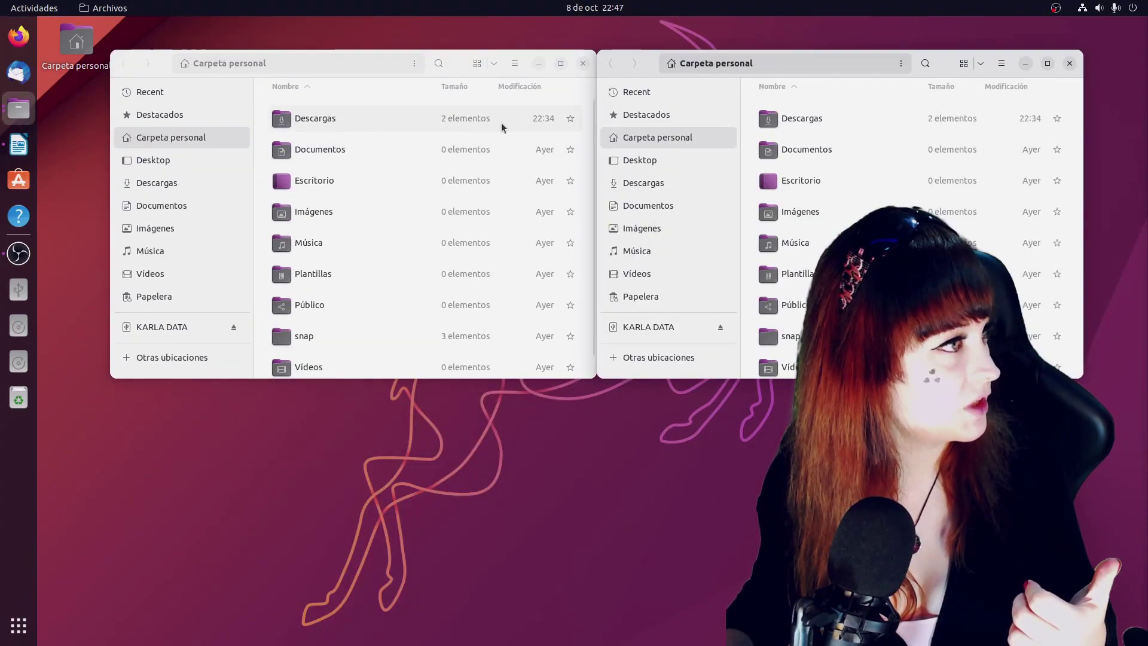
pyautogui.moveTo(942, 58); pyautogui.dragTo(643, 213)
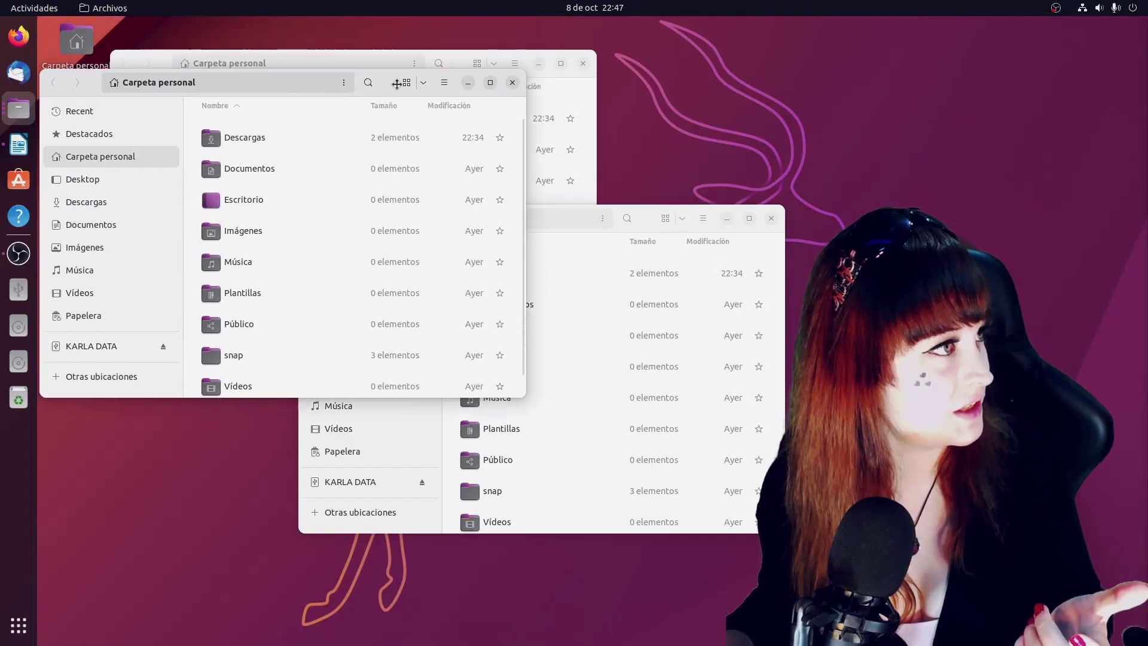
pyautogui.hotkey('ctrl', 'n')
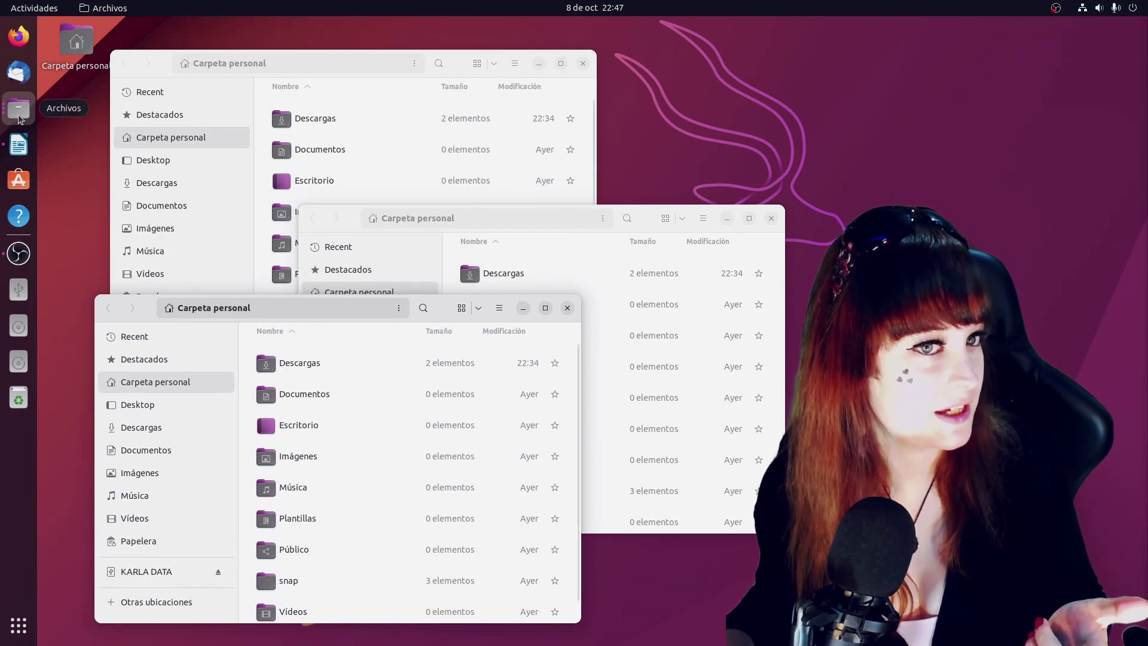
# Show and dismiss the overview of the open file manager windows from the dock several times.
pyautogui.click(17, 113)
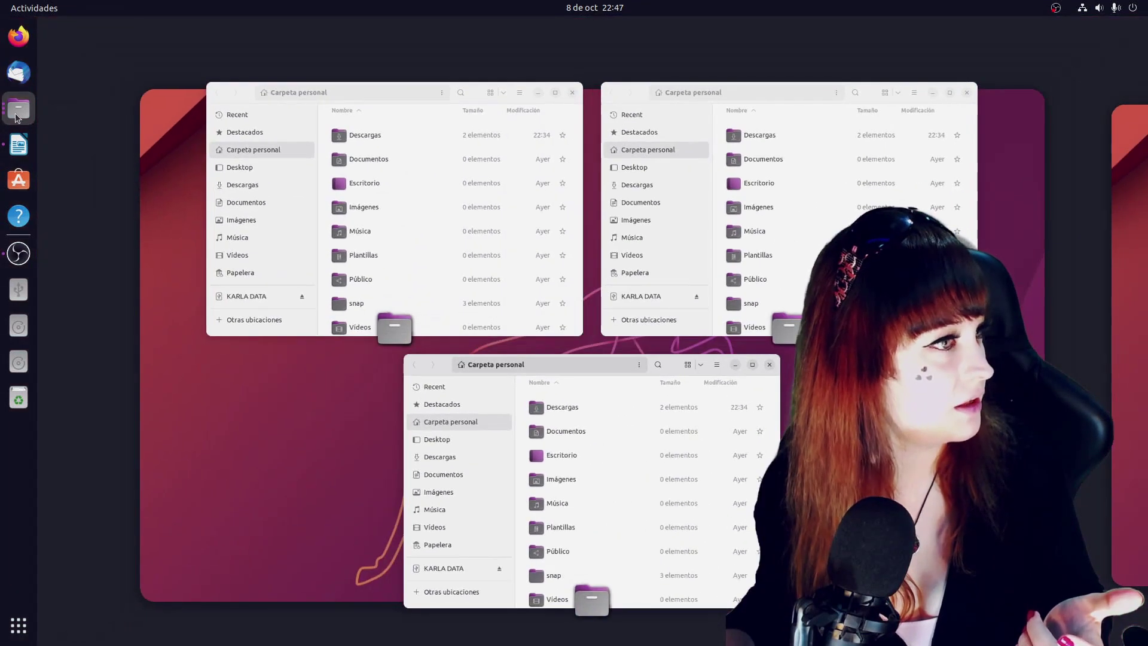
pyautogui.click(17, 114)
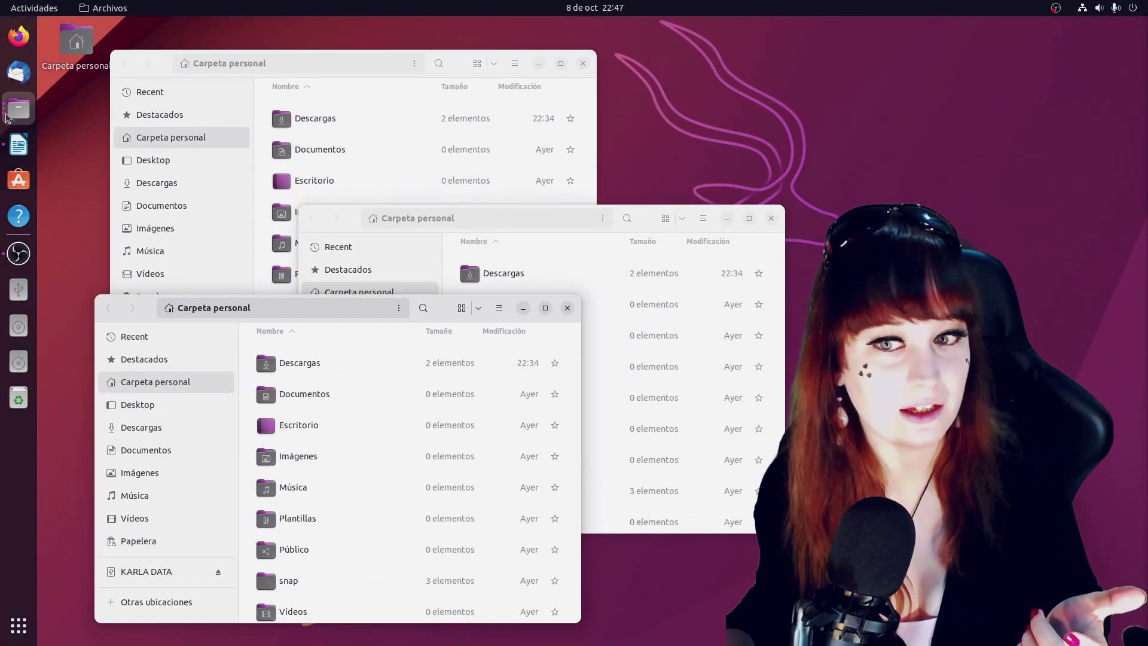
pyautogui.click(10, 115)
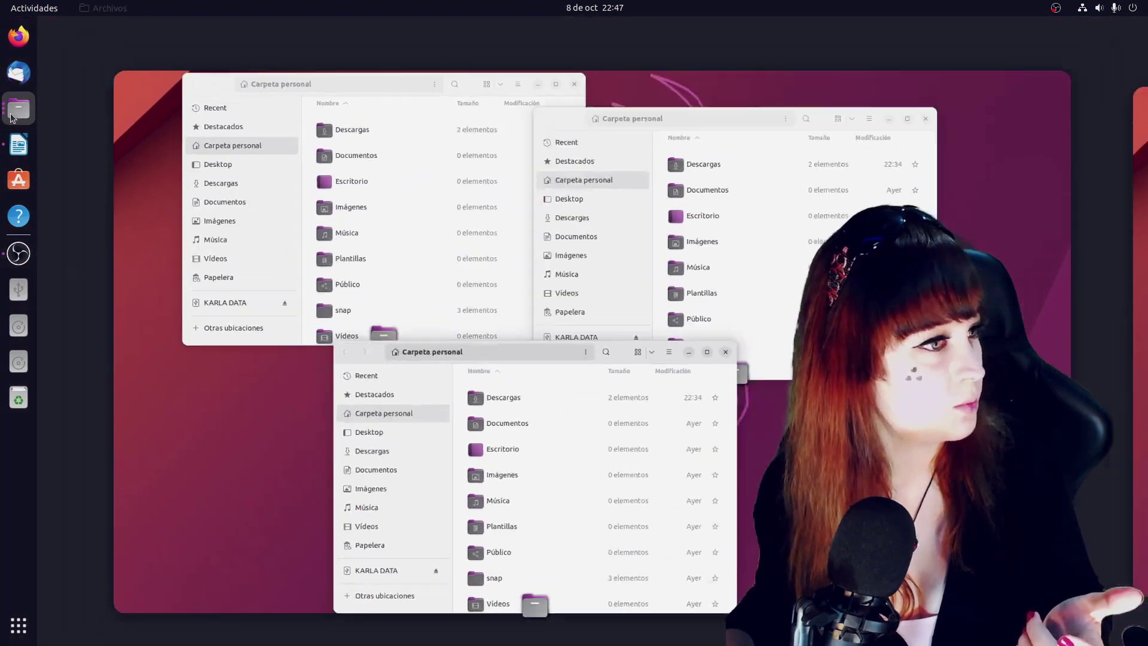
pyautogui.click(16, 115)
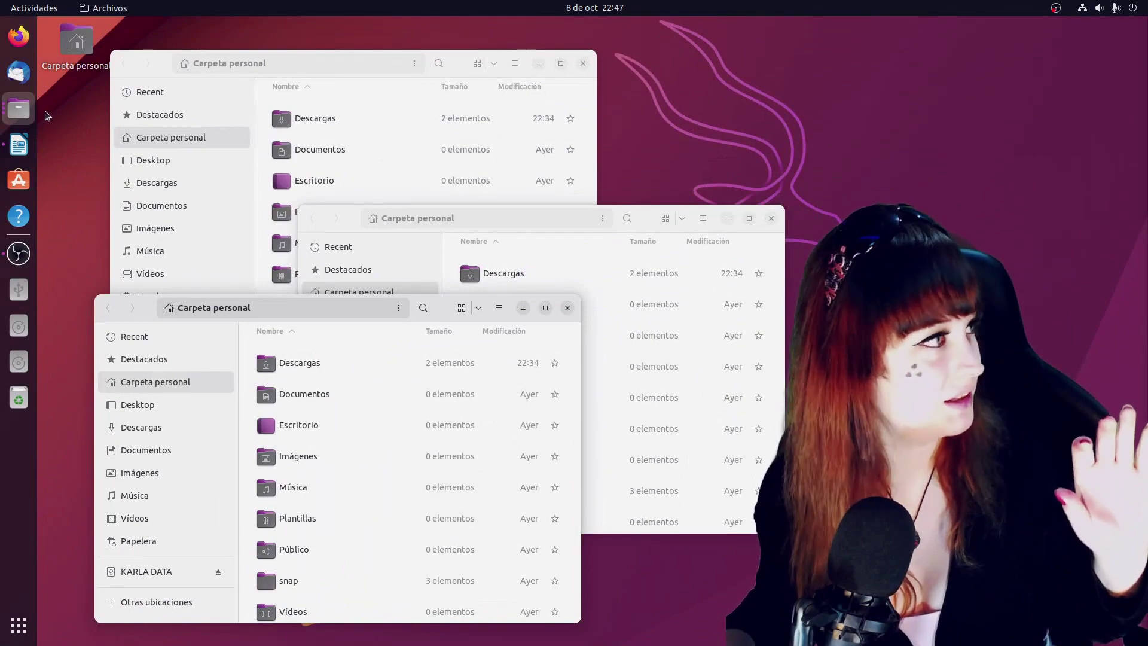
pyautogui.click(18, 110)
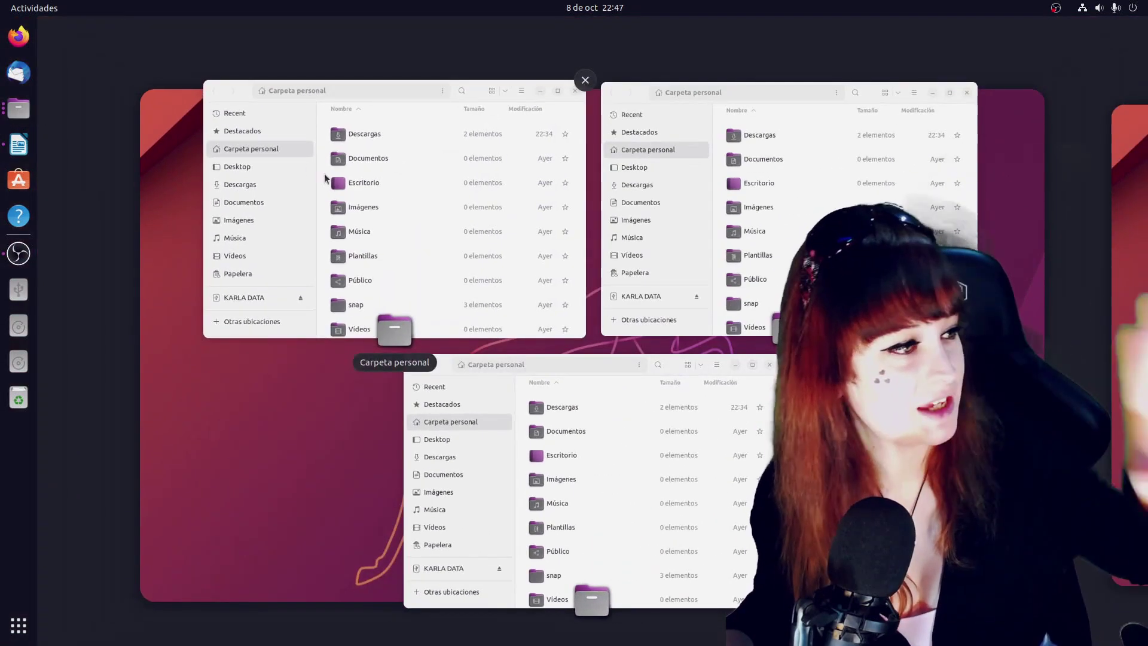
pyautogui.click(18, 109)
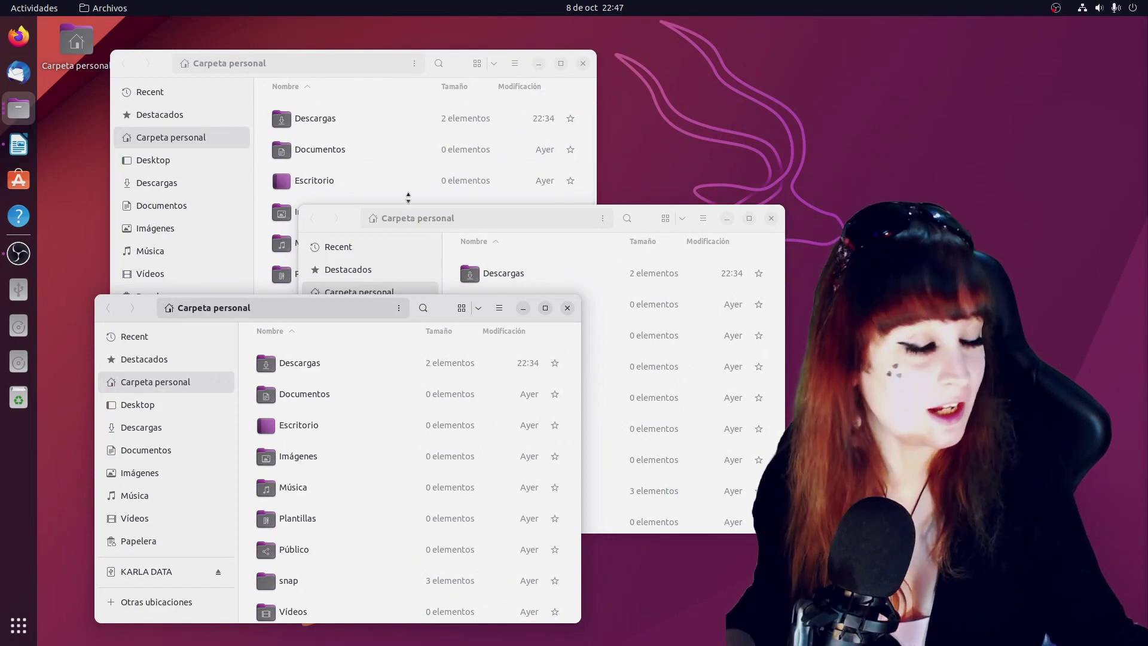
# Show the Activities overview and the file manager's window overview, returning to the desktop after each.
pyautogui.click(34, 9)
pyautogui.click(34, 8)
pyautogui.click(34, 8)
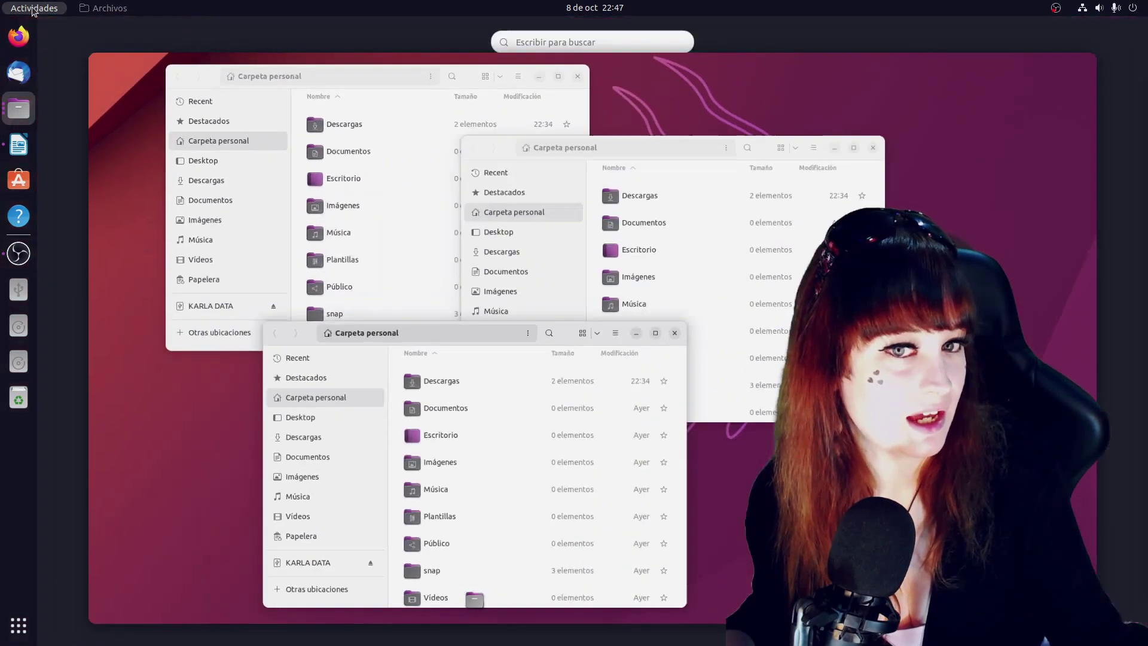
pyautogui.click(162, 162)
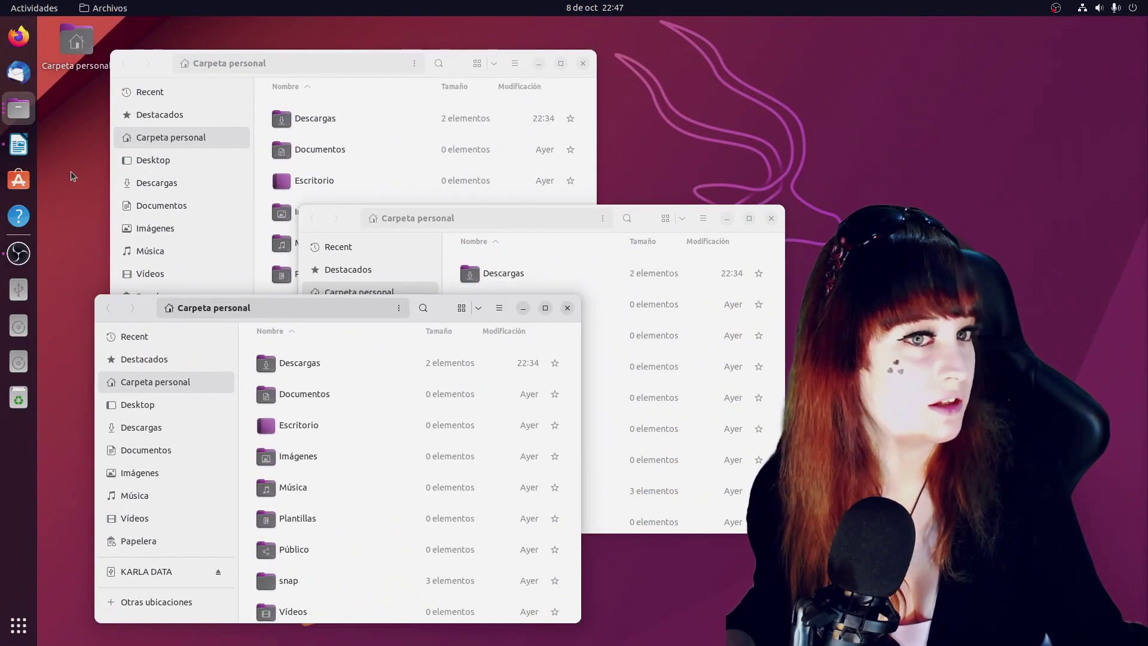
pyautogui.click(20, 109)
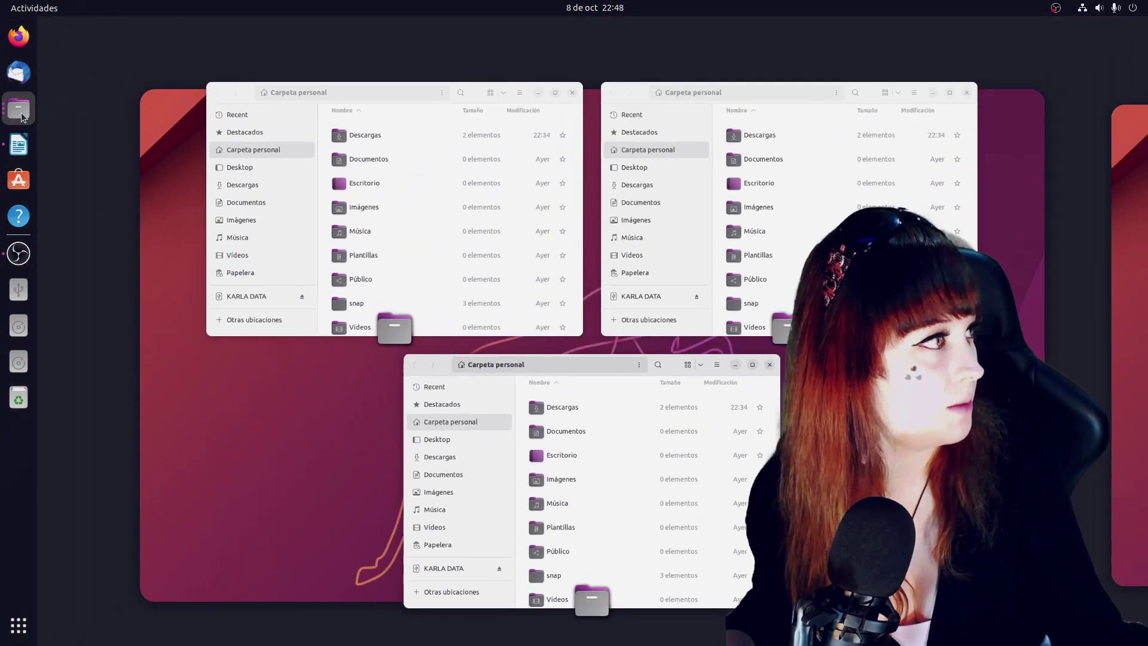
pyautogui.click(20, 109)
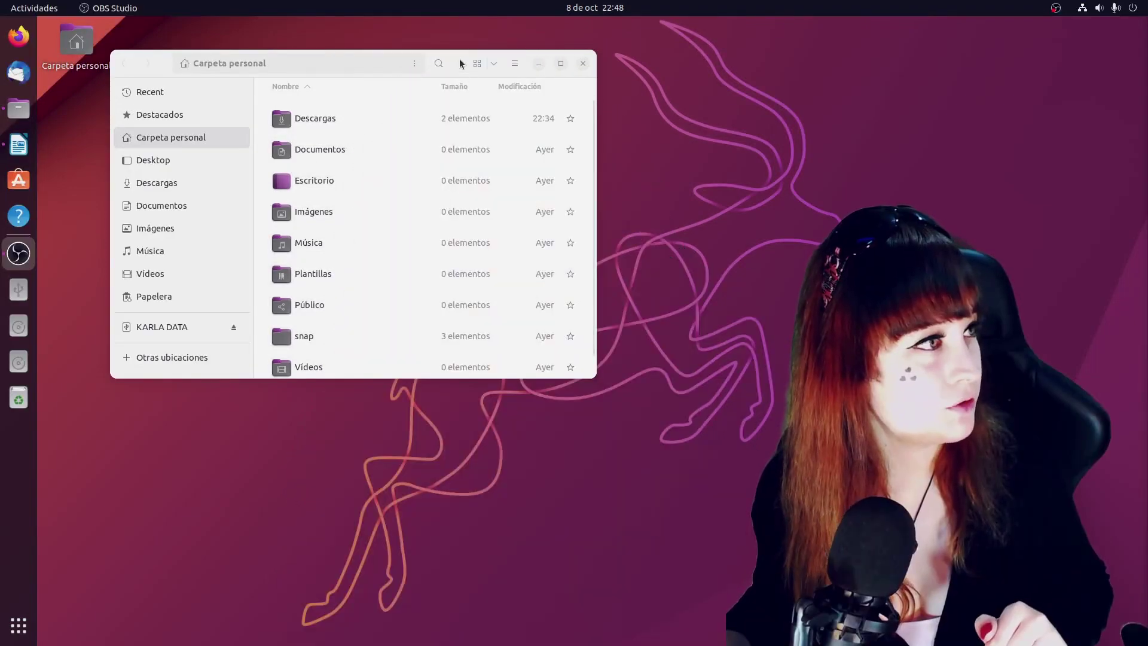
# Move the remaining home folder window away from the dock, minimise it, and restore it.
pyautogui.moveTo(460, 60); pyautogui.dragTo(505, 94)
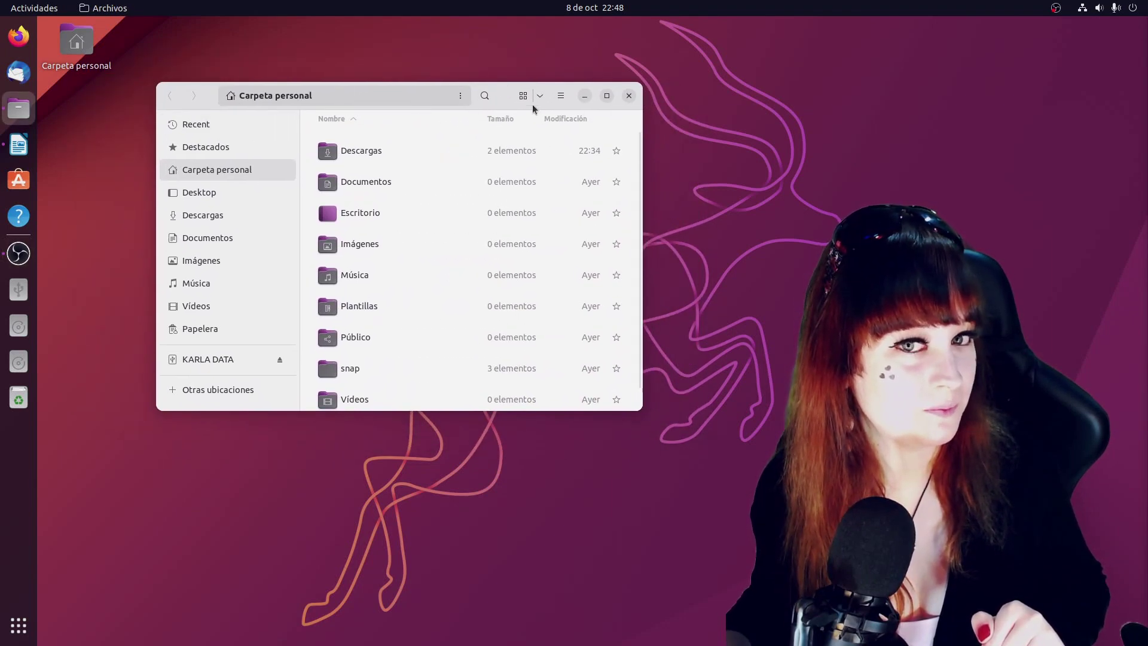
pyautogui.click(584, 96)
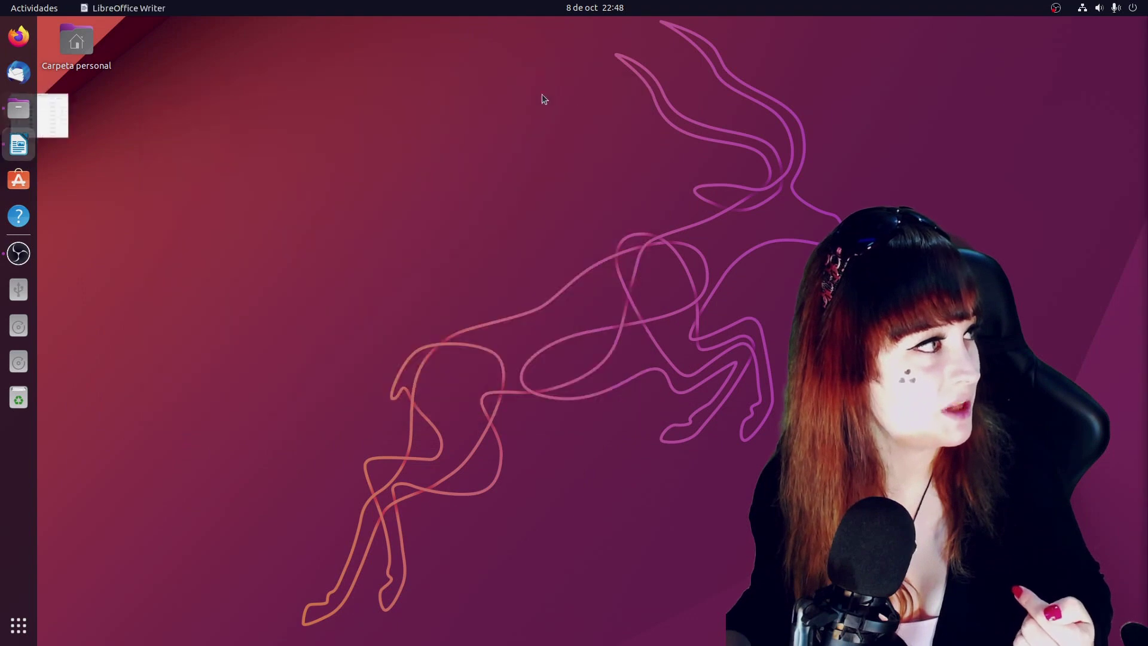
pyautogui.click(13, 114)
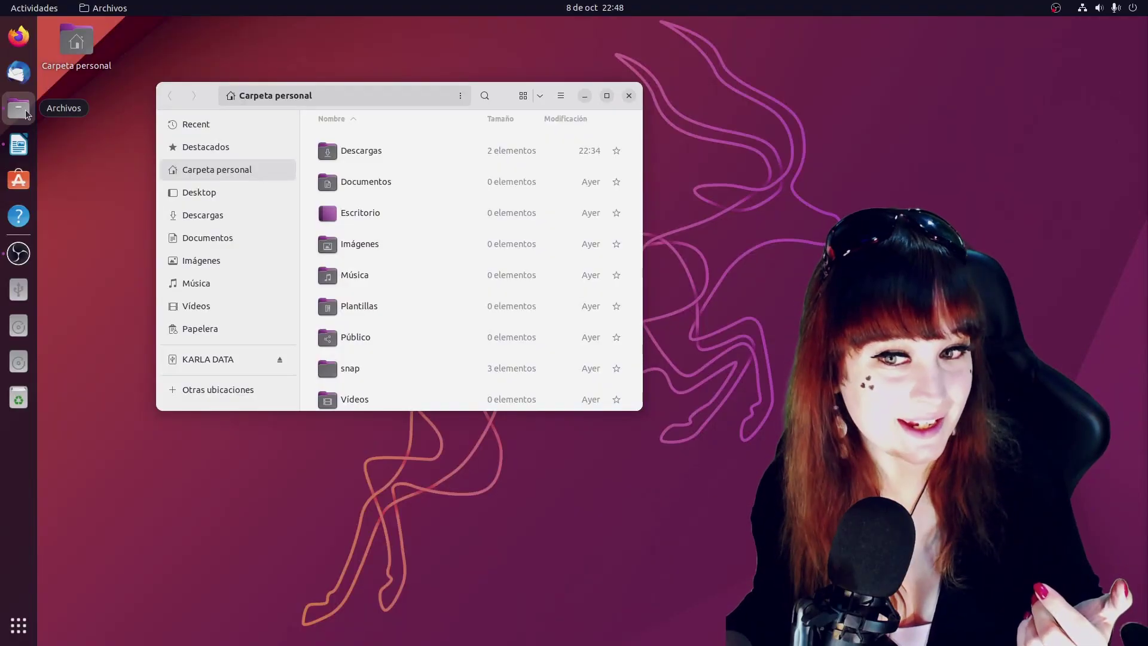
# Open and close a second file manager window beside the first, and minimise and restore the remaining one.
pyautogui.click(25, 113)
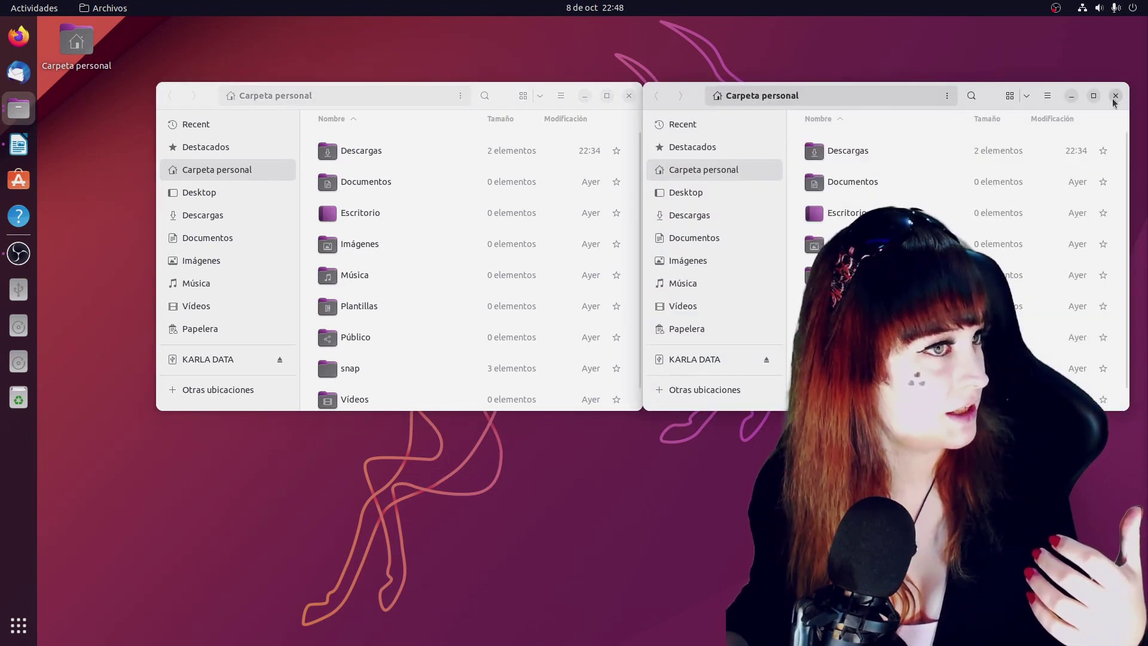
pyautogui.click(1115, 97)
pyautogui.click(586, 96)
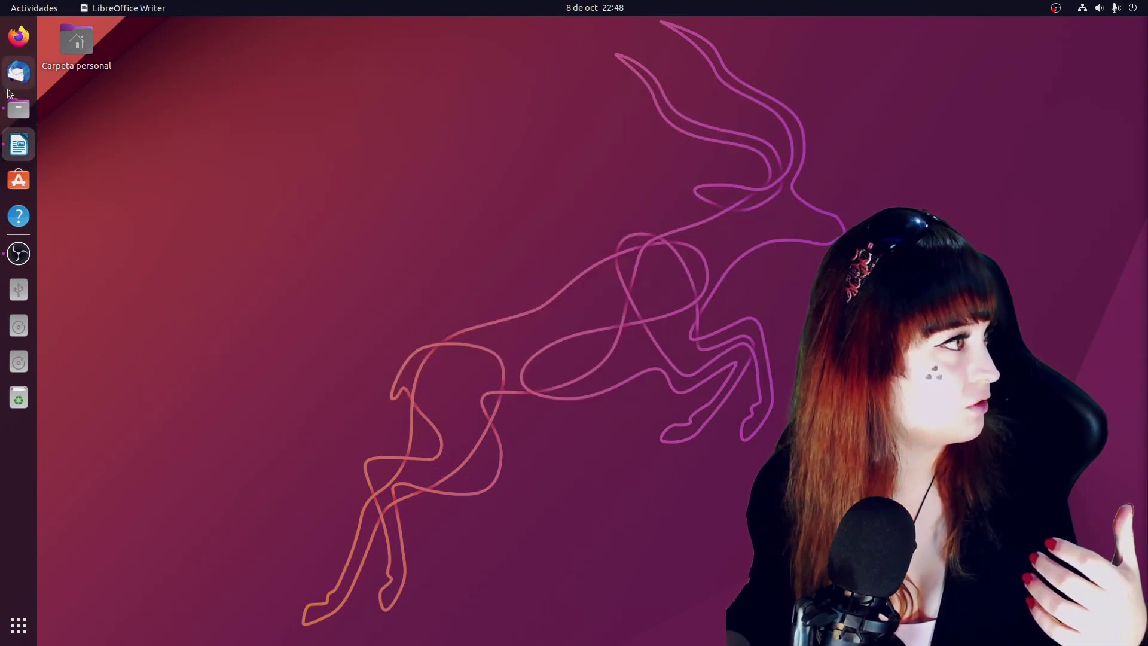
pyautogui.click(18, 108)
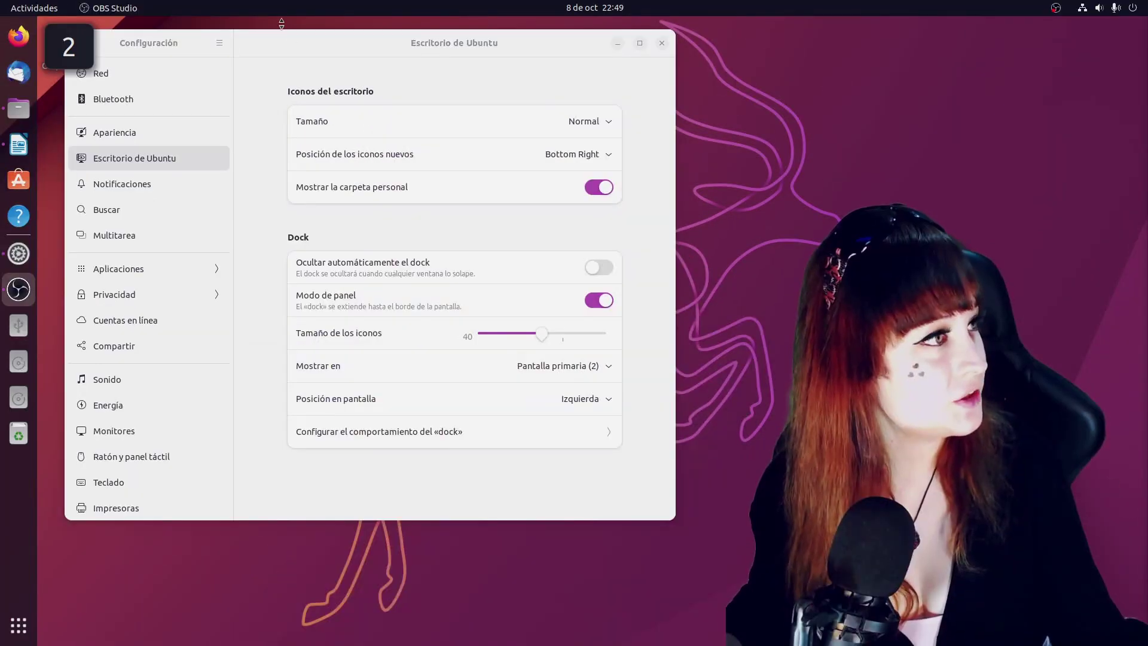
# Move the settings window away from the dock, and switch the dock's panel mode off and on again.
pyautogui.moveTo(284, 45); pyautogui.dragTo(338, 67)
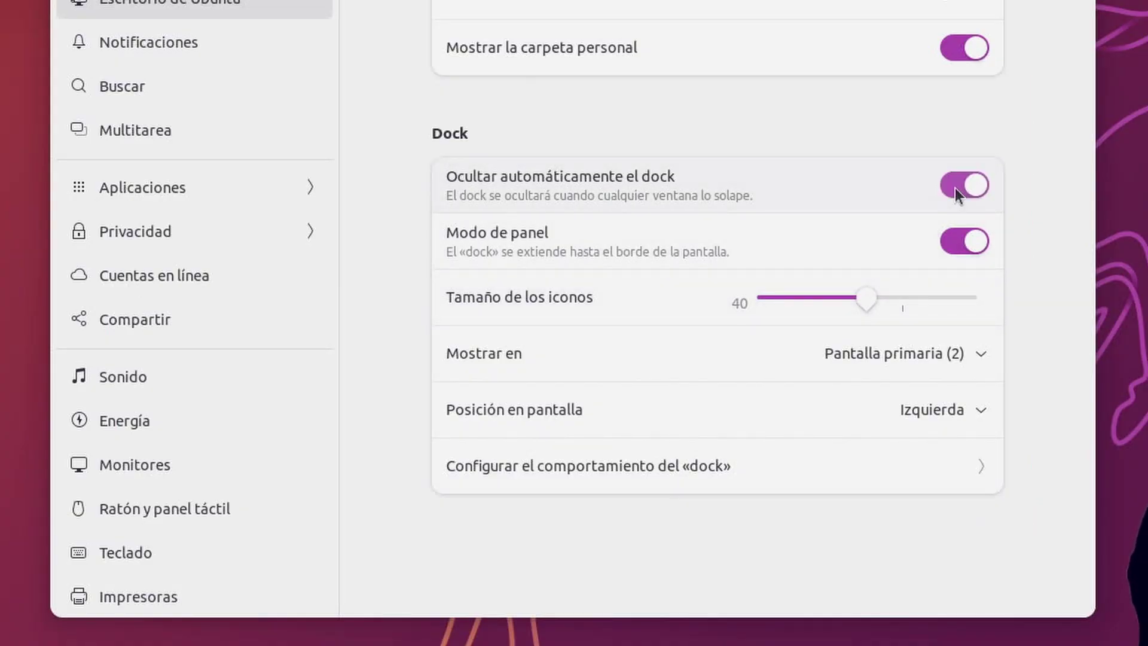
pyautogui.click(959, 250)
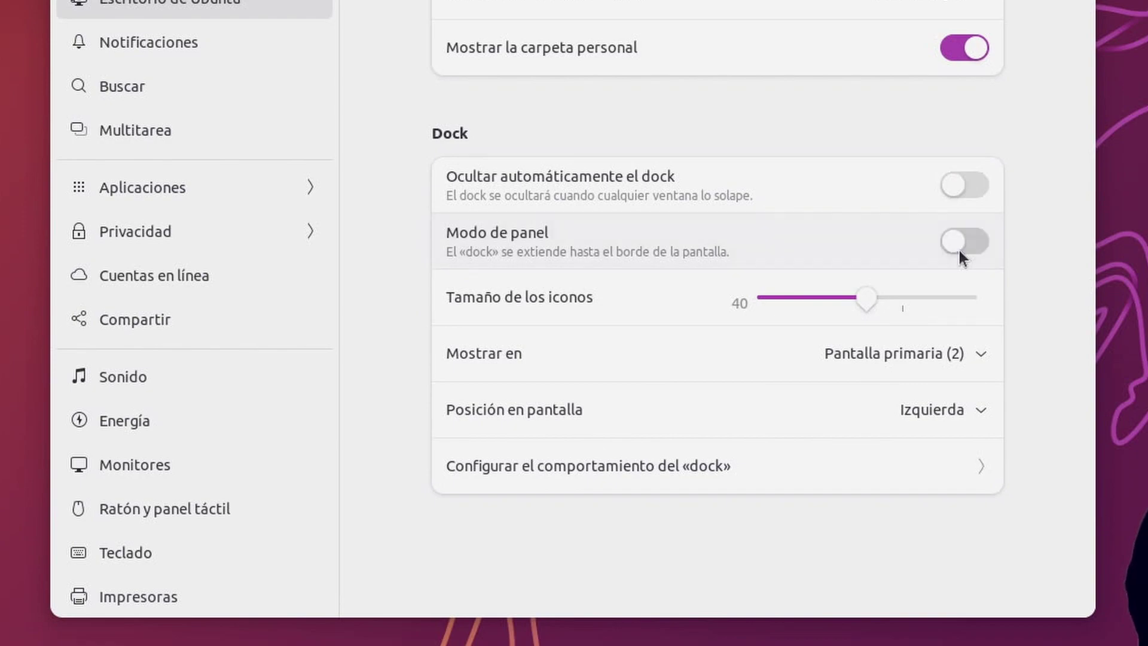
pyautogui.click(957, 247)
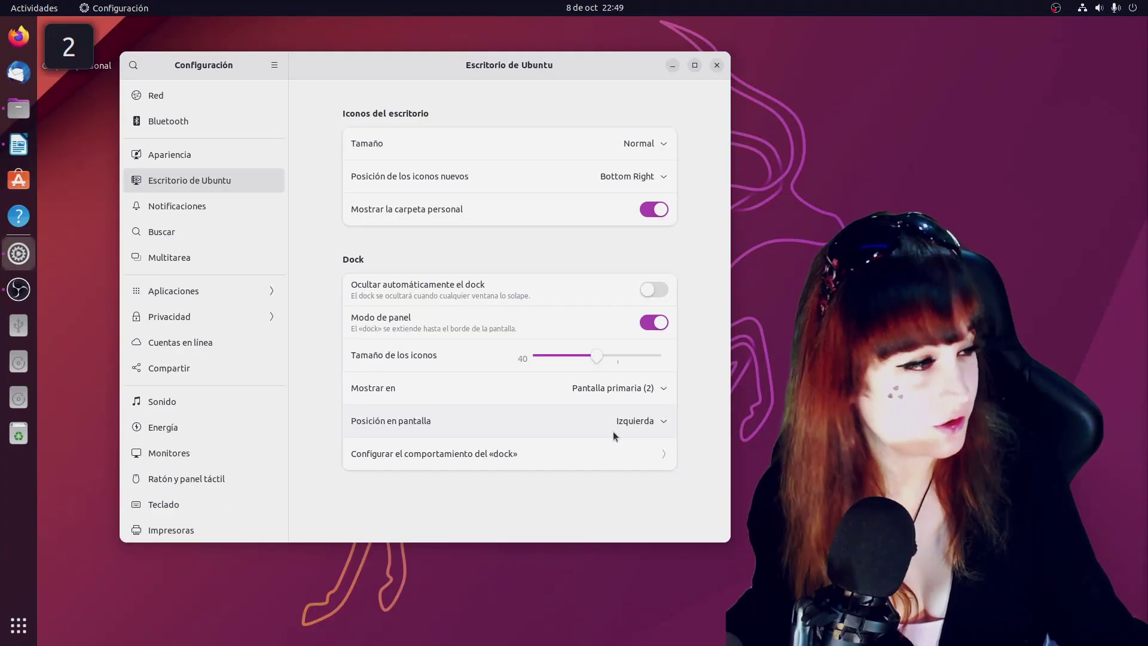
pyautogui.click(894, 428)
pyautogui.click(659, 416)
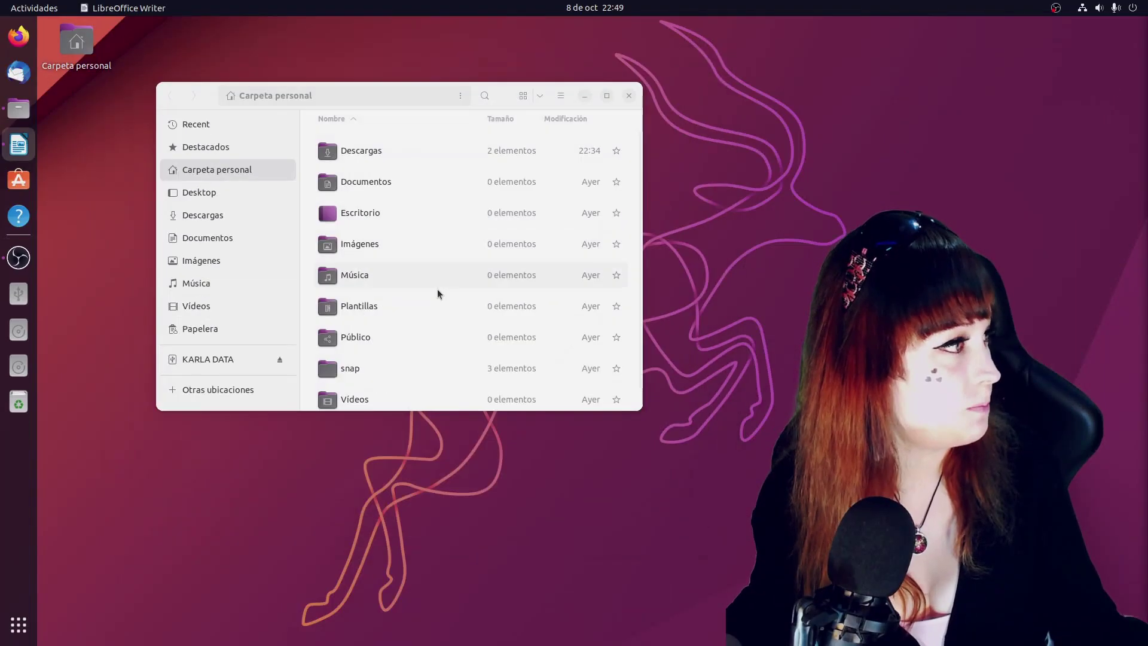
# Close the home folder window, show the Activities overview, and return to the empty desktop.
pyautogui.click(628, 96)
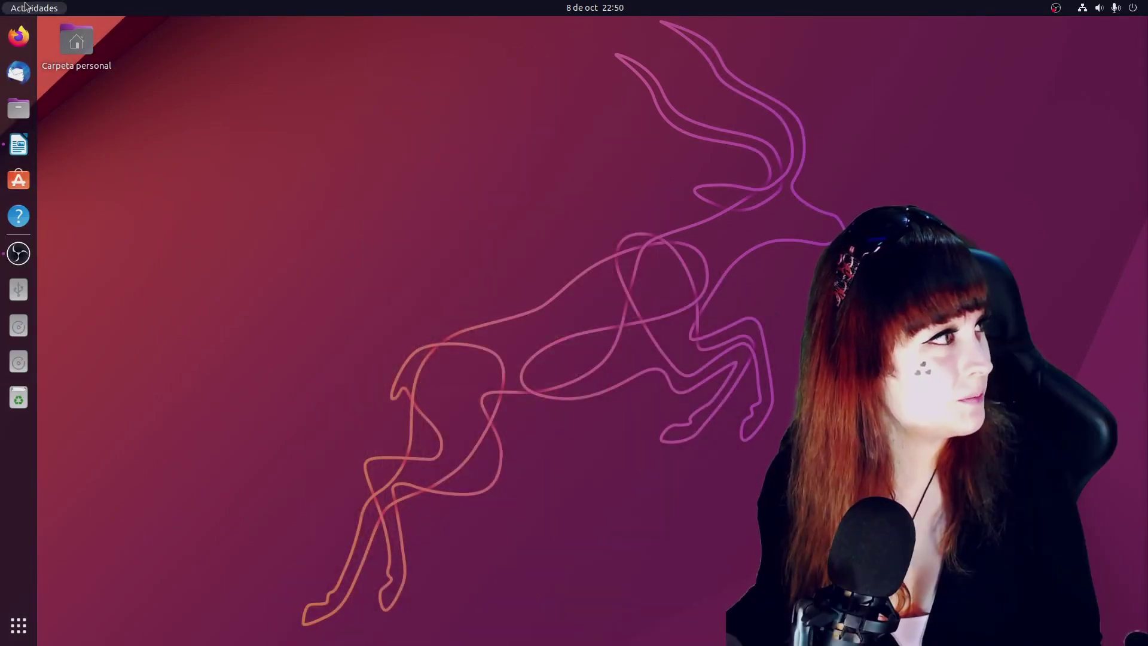
pyautogui.click(25, 6)
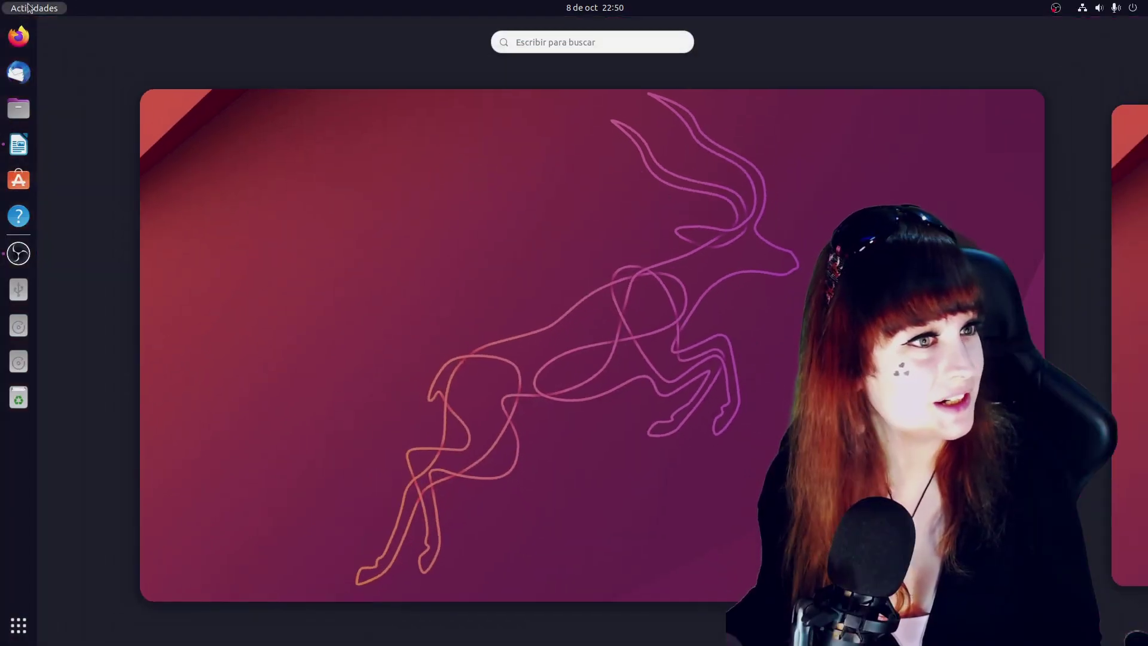
pyautogui.scroll(1, 287, 230)
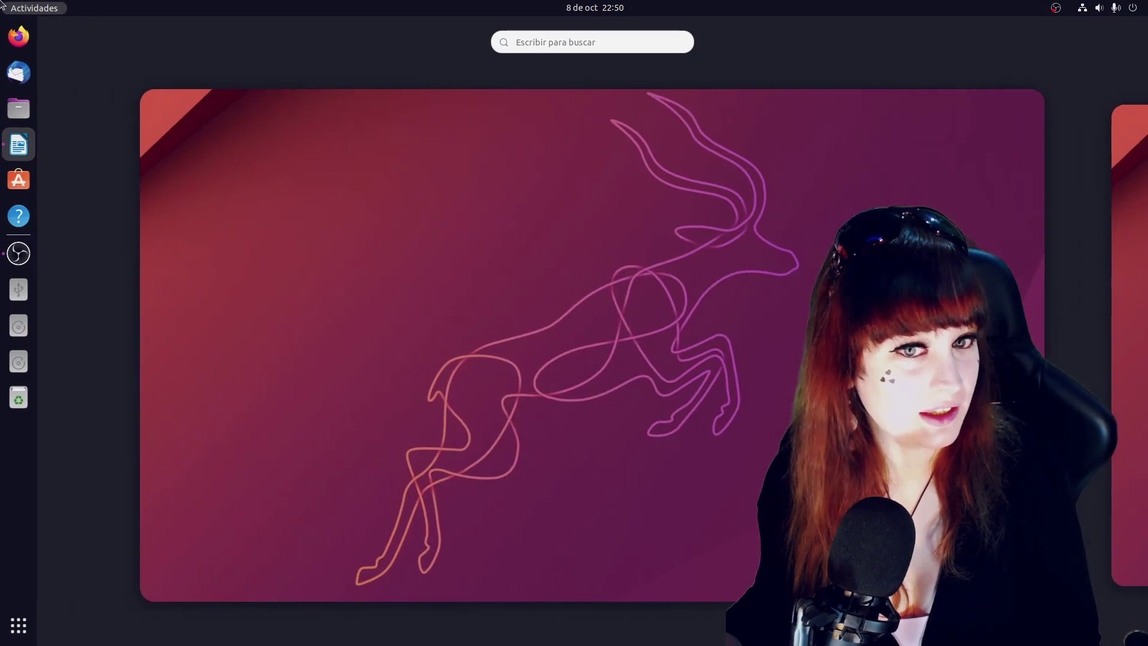
pyautogui.click(299, 245)
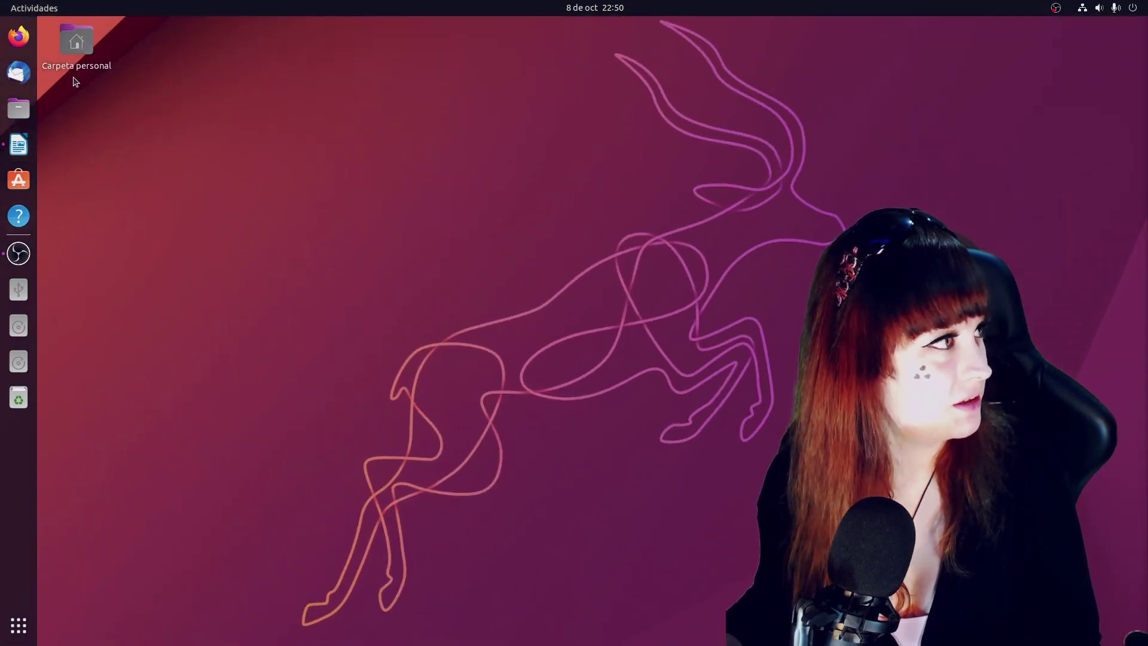
# Open the home folder and flip between the workspaces in the Activities overview, returning to the folder's workspace.
pyautogui.click(18, 109)
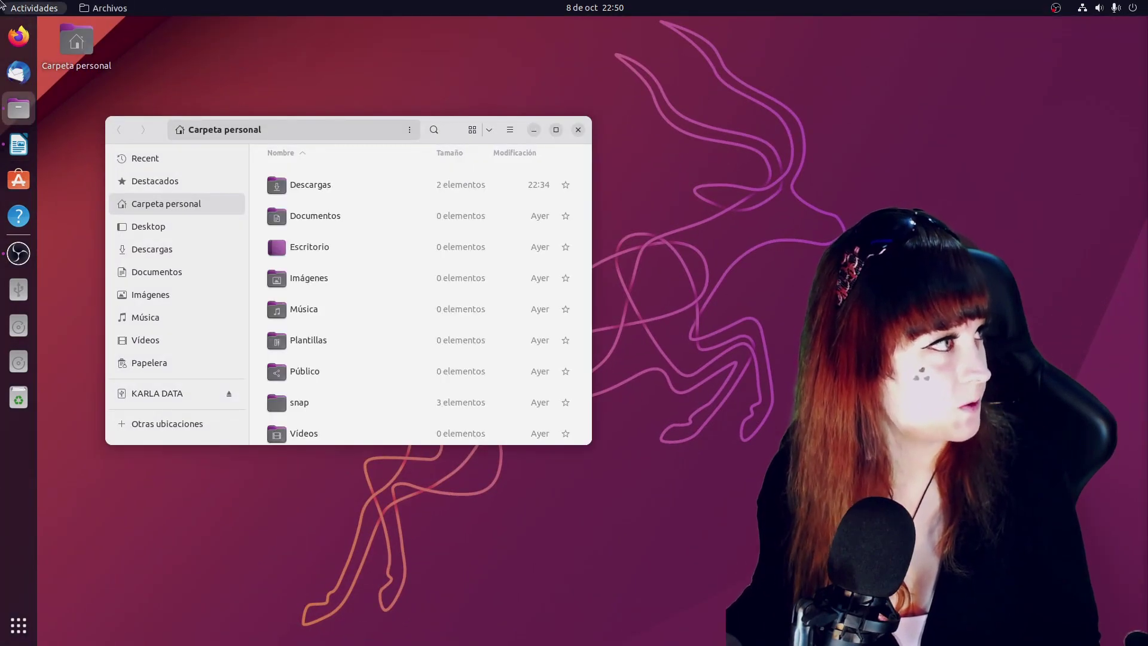
pyautogui.click(28, 8)
pyautogui.scroll(-1, 159, 140)
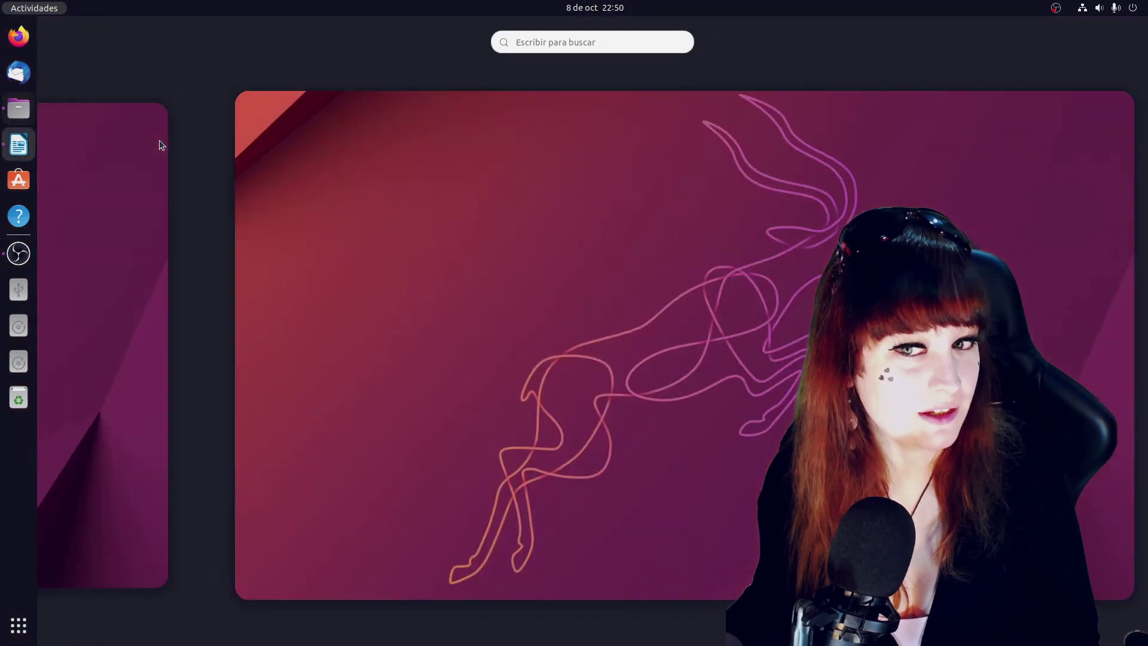
pyautogui.scroll(1, 159, 140)
pyautogui.click(159, 140)
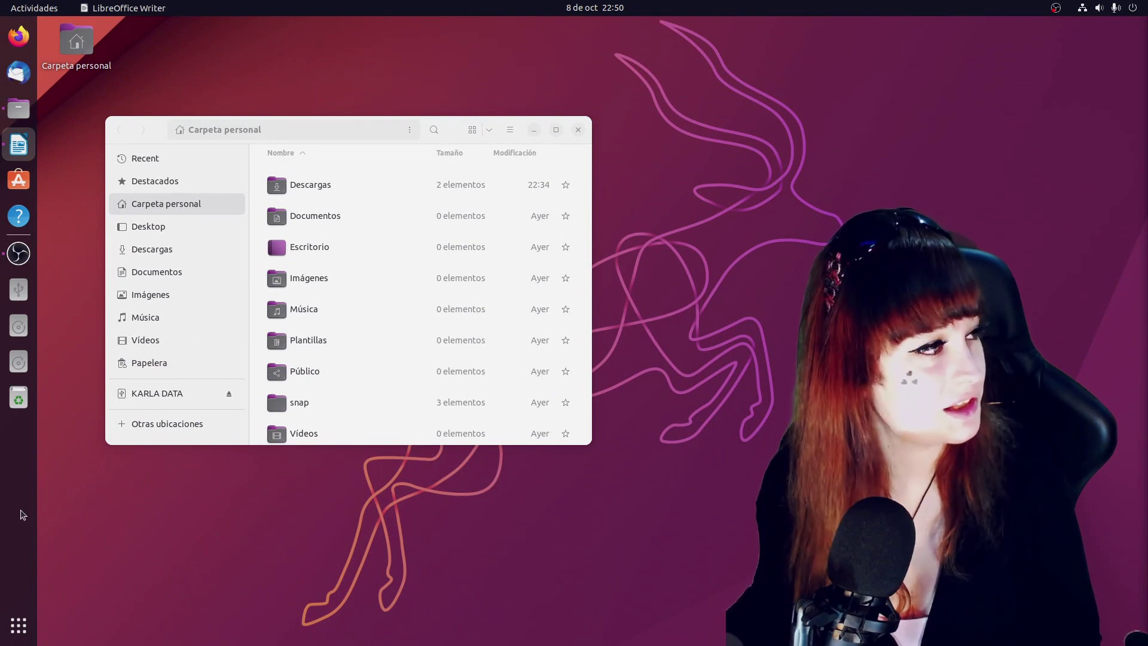
# Switch directly to the next workspace and back without the overview, and close the home folder window.
pyautogui.press('super+Page_Down')
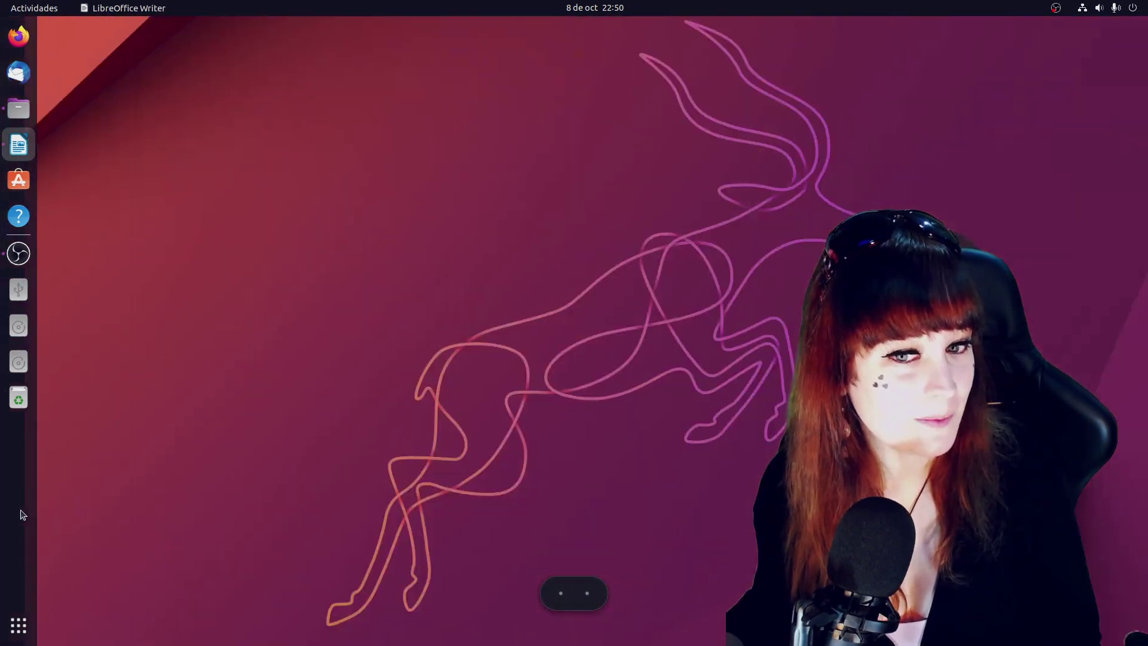
pyautogui.press('super+Page_Up')
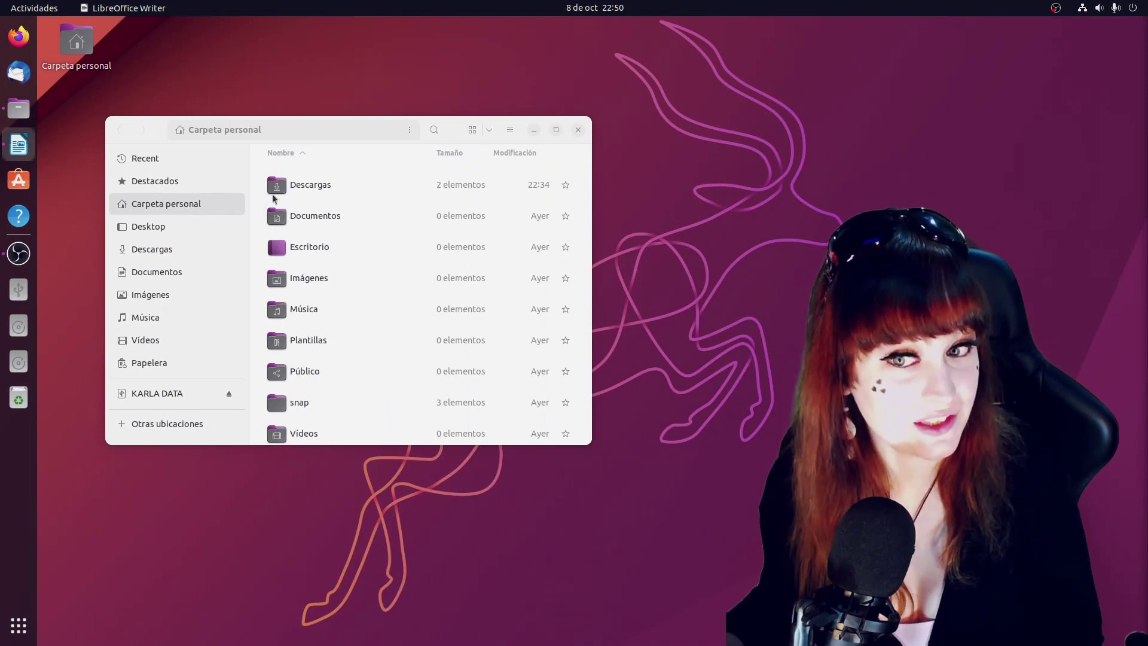
pyautogui.click(577, 130)
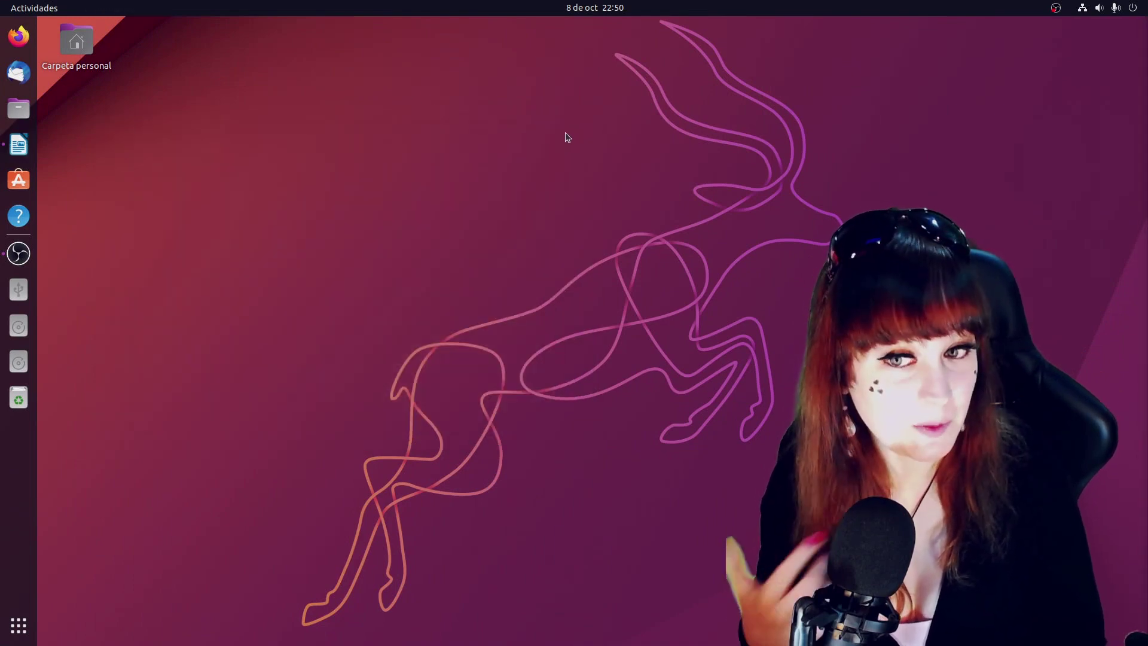
# Reopen the home folder in the file manager, and open and close the Firefox browser over it.
pyautogui.click(19, 108)
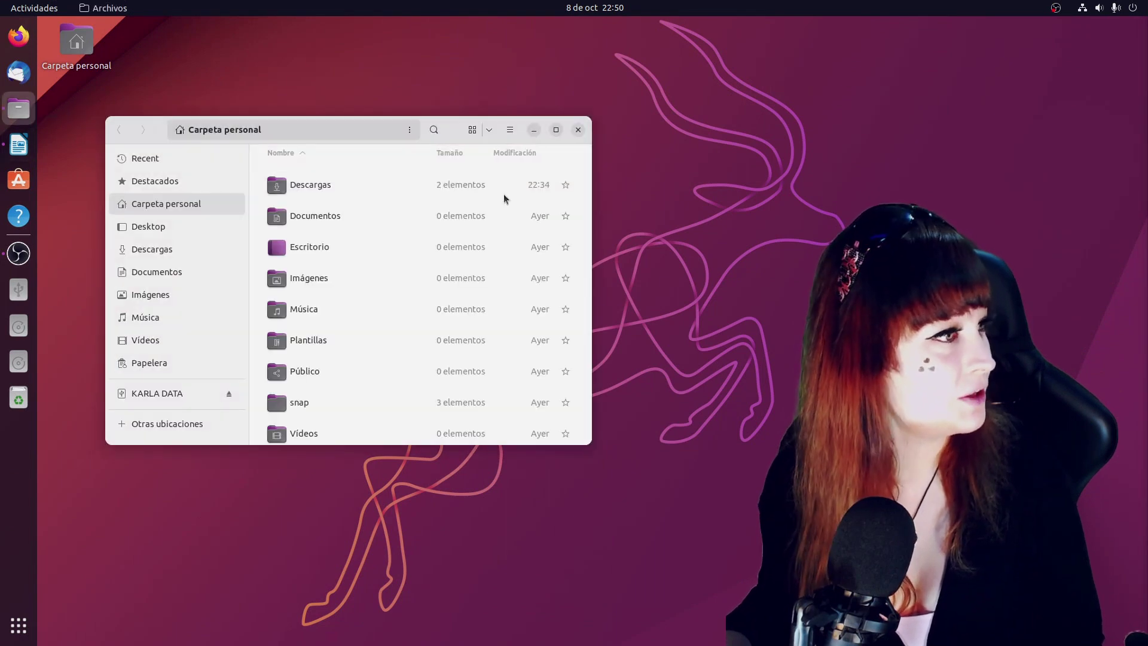
pyautogui.click(18, 37)
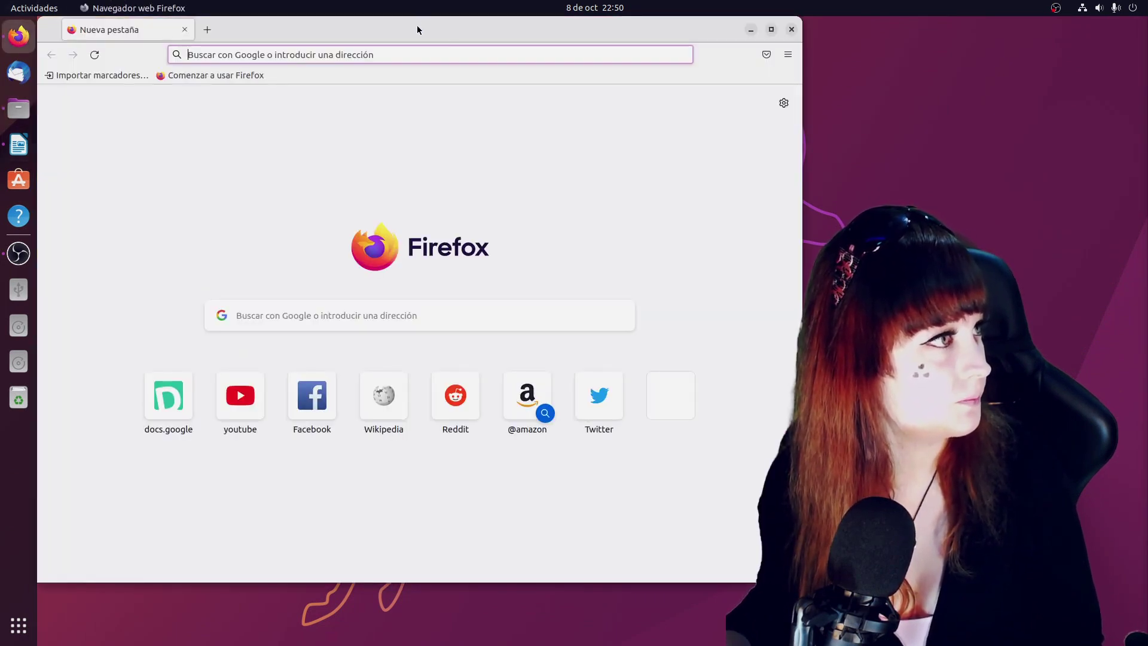
pyautogui.click(791, 29)
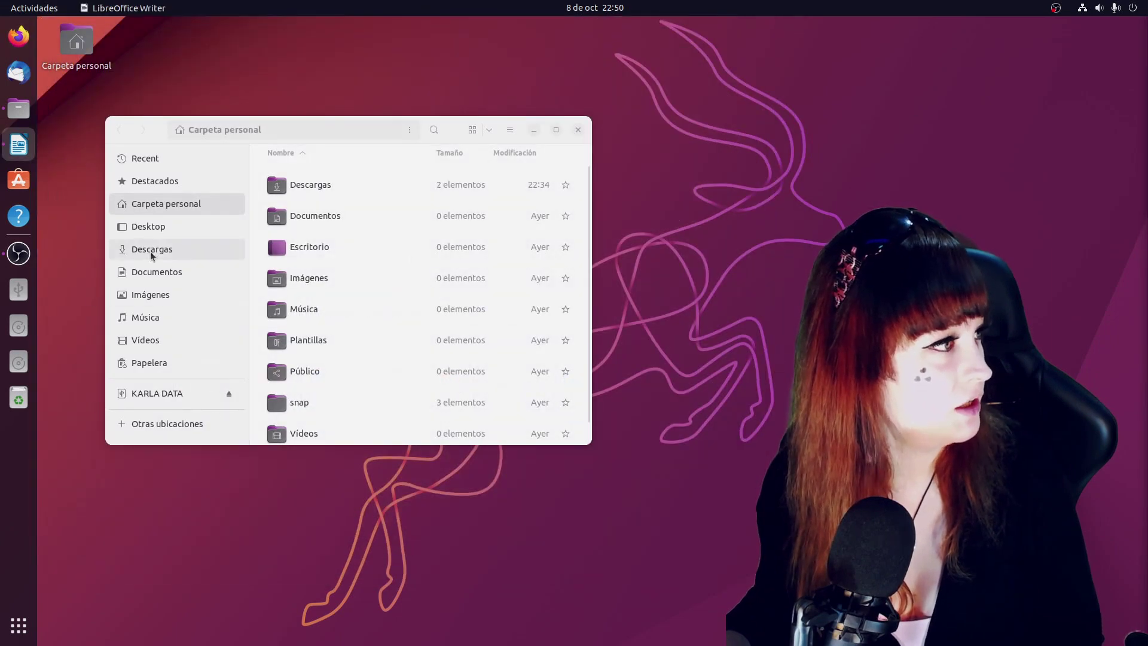
# Show the Descargas folder in icon view, and select and deselect the image 1.webp.
pyautogui.click(154, 295)
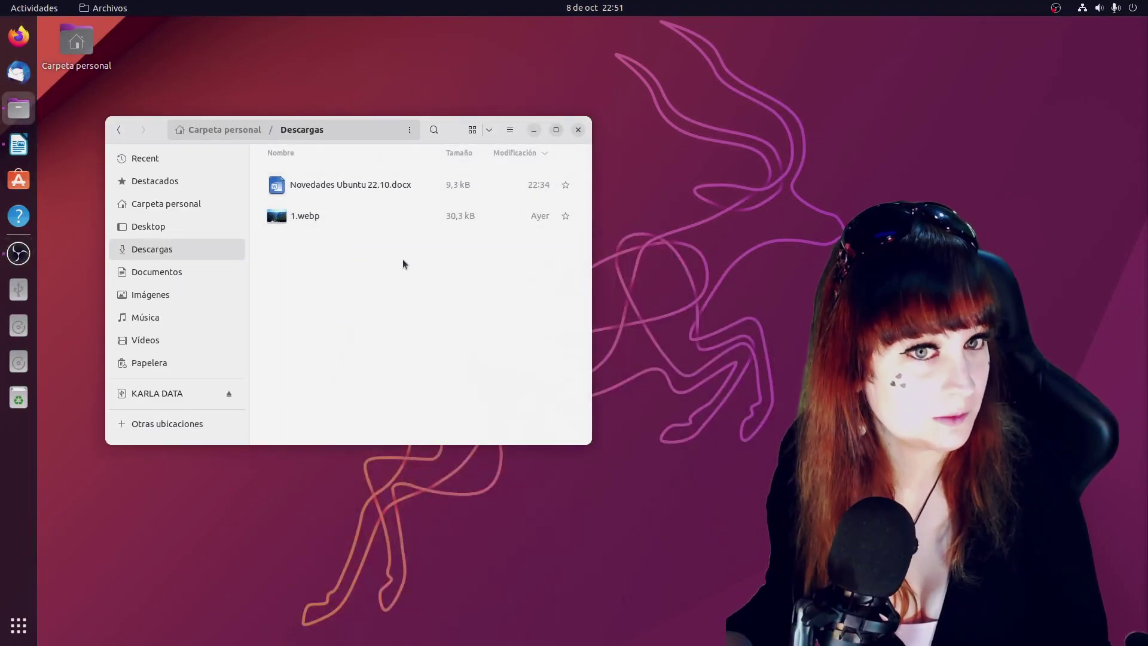
pyautogui.click(473, 129)
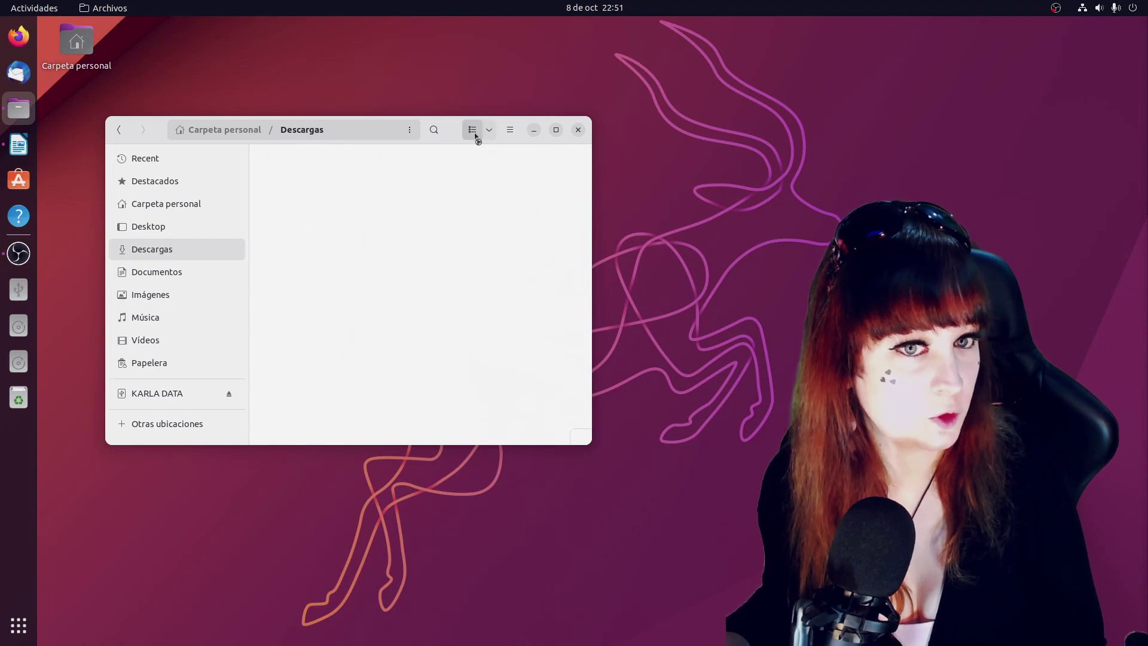
pyautogui.click(355, 181)
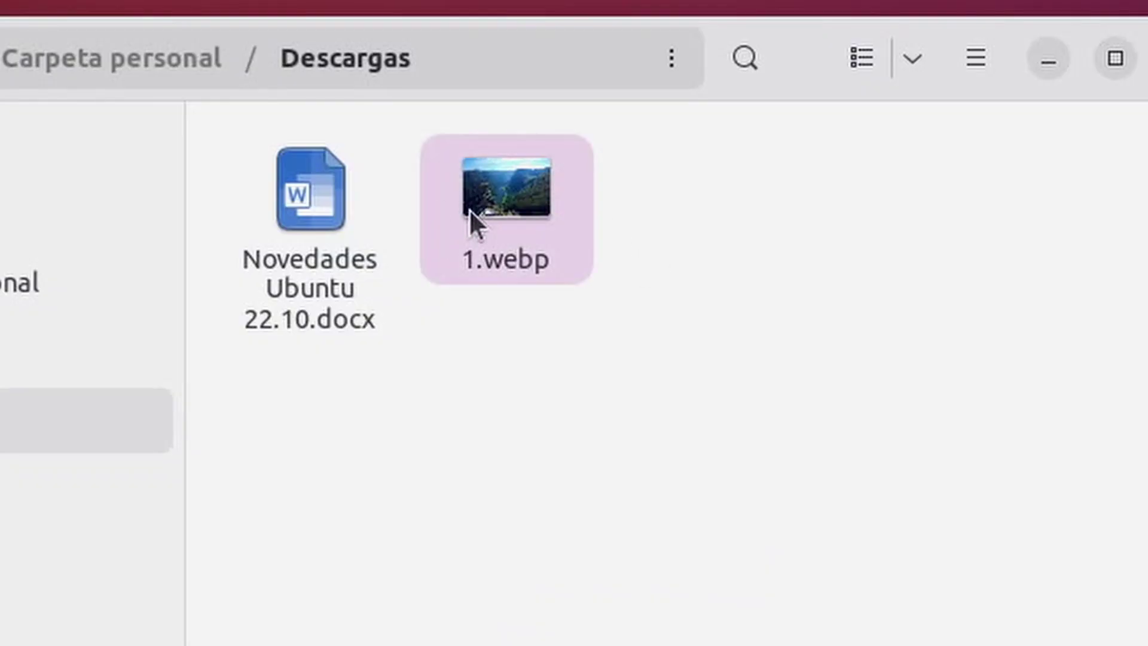
pyautogui.click(872, 596)
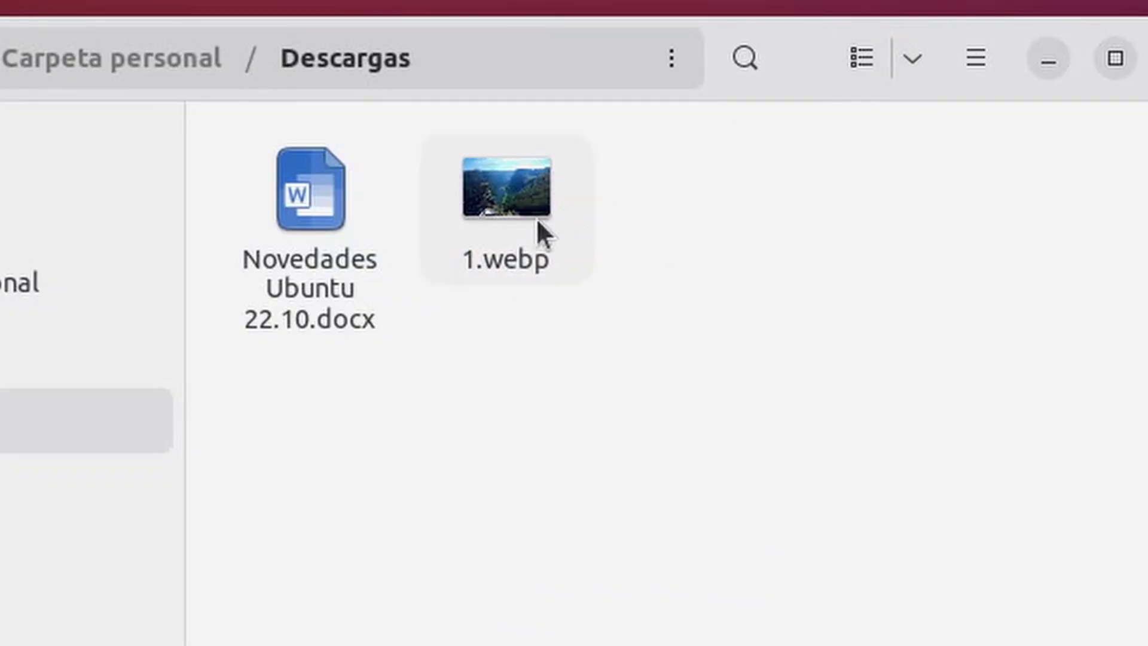